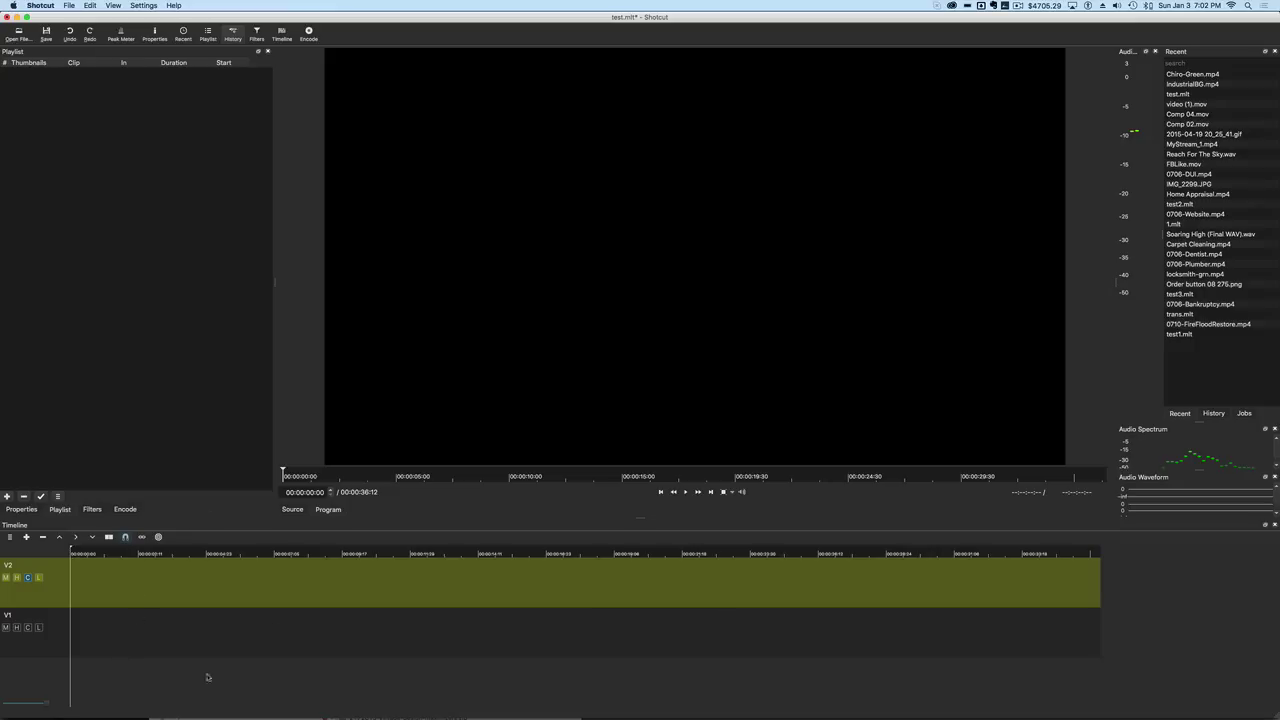
Step: Overwrite IndustrialBG.mp4 onto track V1, starting at the very beginning of the timeline
{"action": "left_click", "coordinate": [99, 636]}
{"action": "left_click", "coordinate": [86, 632]}
{"action": "key", "text": "ctrl+z"}
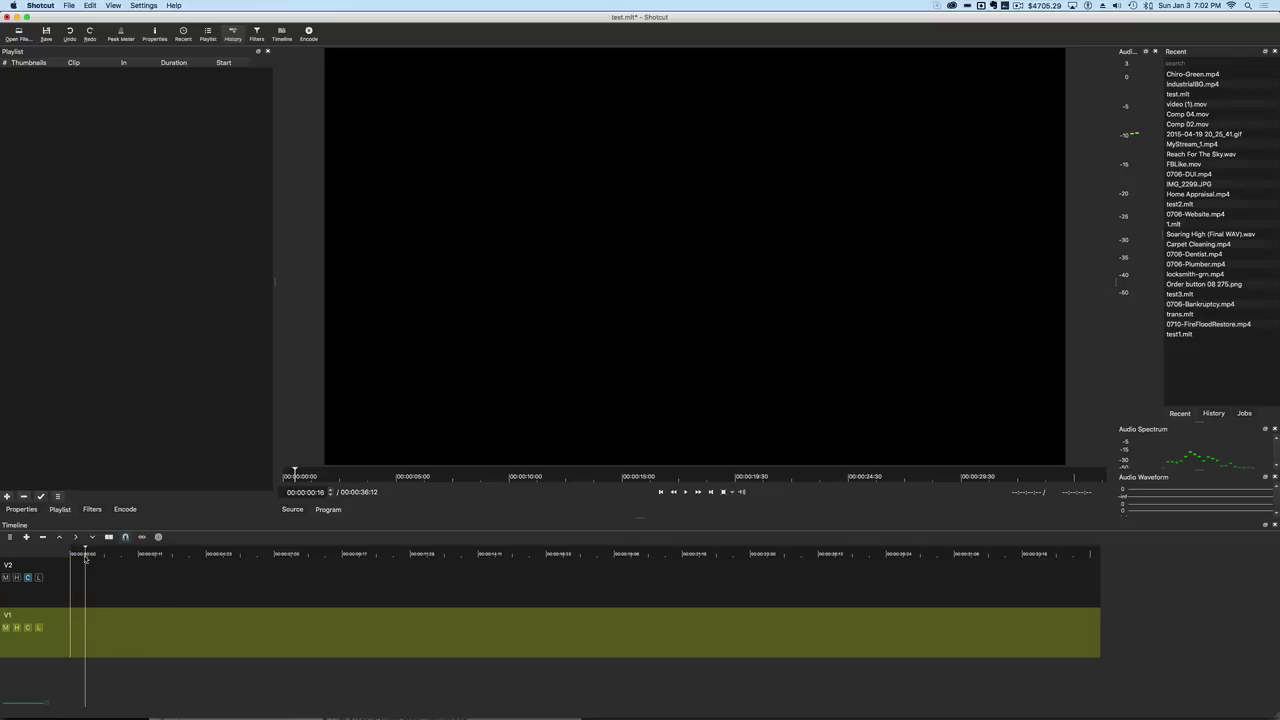
{"action": "left_click", "coordinate": [76, 557]}
{"action": "left_click_drag", "start_coordinate": [76, 557], "coordinate": [70, 557]}
{"action": "double_click", "coordinate": [1197, 84]}
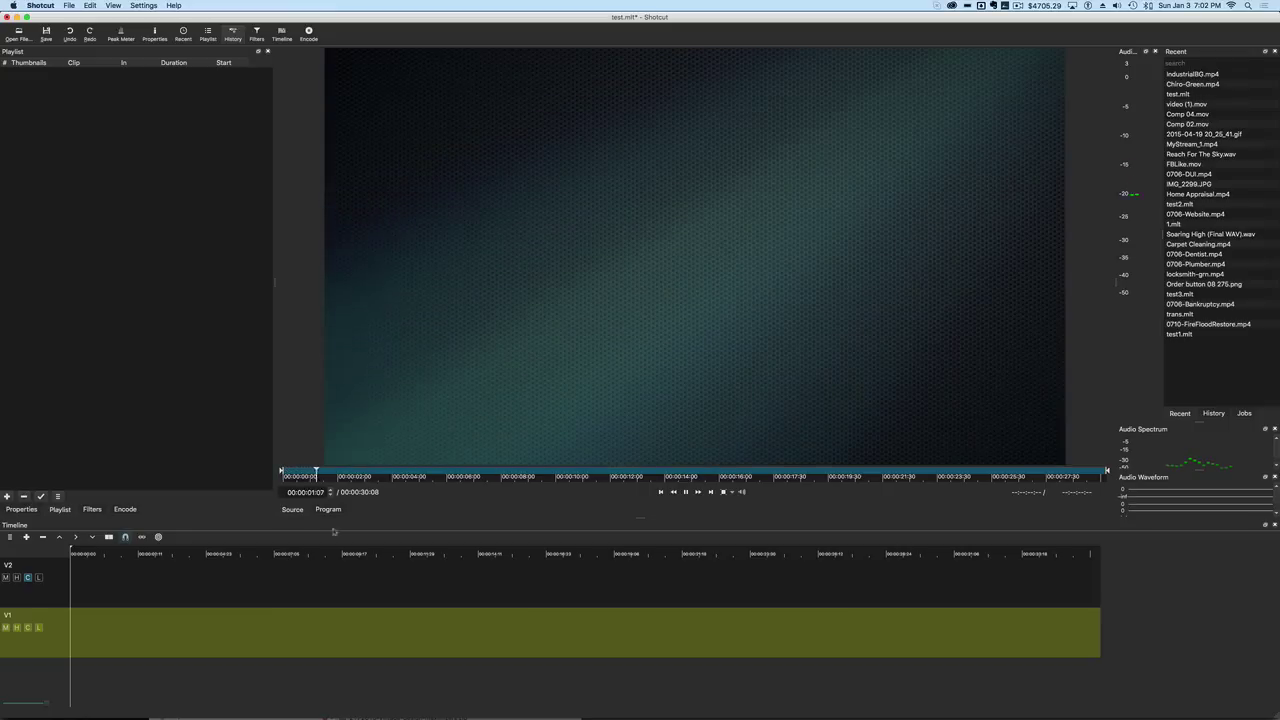
{"action": "left_click", "coordinate": [92, 538]}
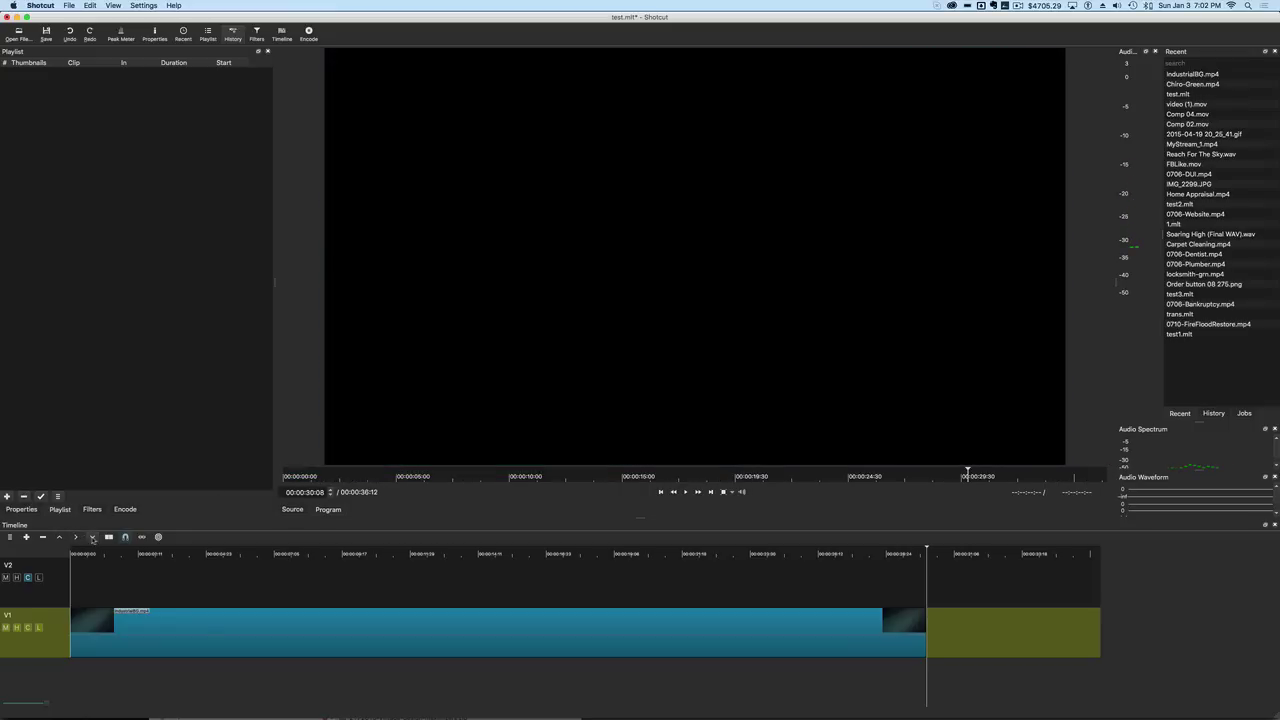
Step: Overwrite Chiro-Green.mp4 onto track V2 from time 0, above the background clip
{"action": "left_click", "coordinate": [54, 591]}
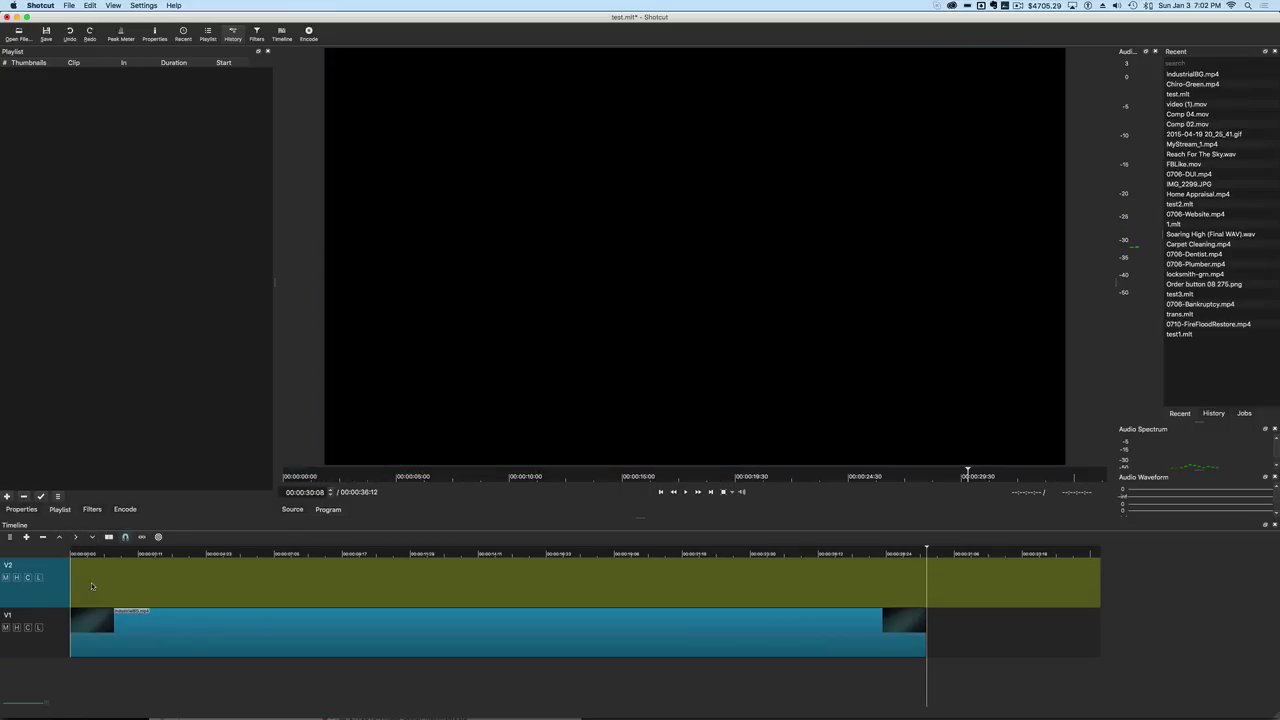
{"action": "left_click", "coordinate": [80, 555]}
{"action": "left_click", "coordinate": [72, 556]}
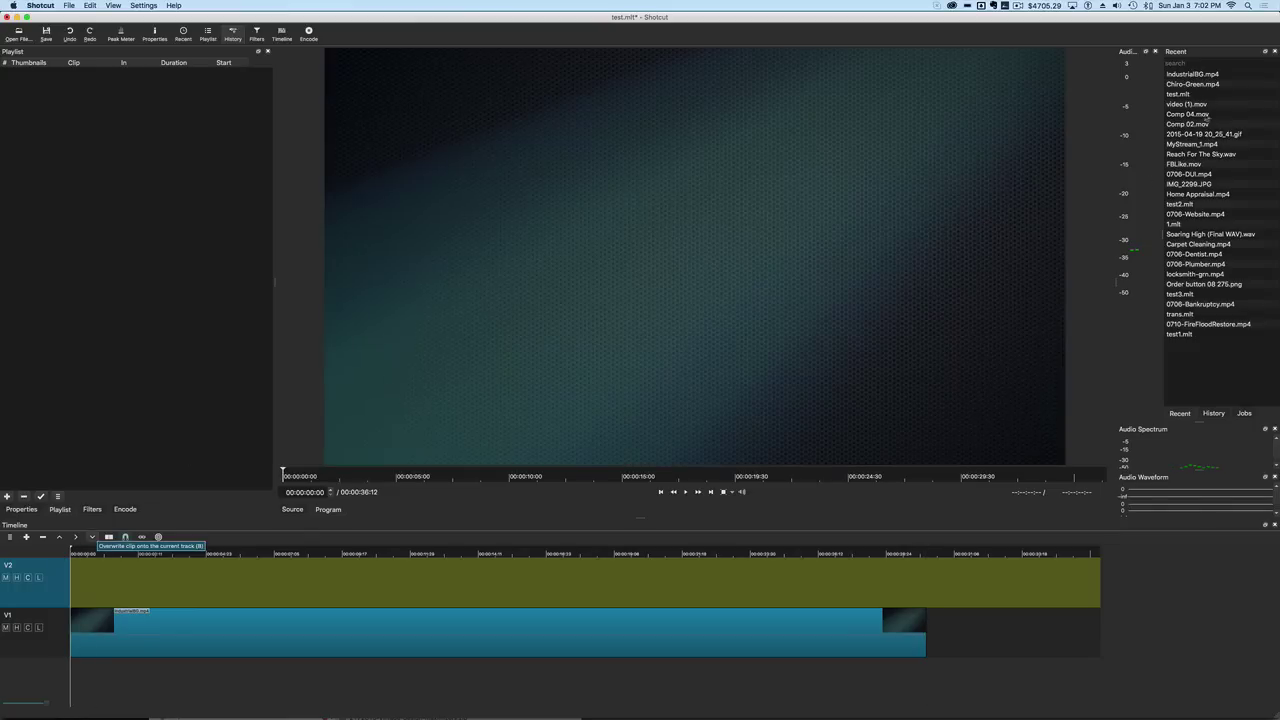
{"action": "left_click", "coordinate": [1187, 85]}
{"action": "double_click", "coordinate": [1187, 85]}
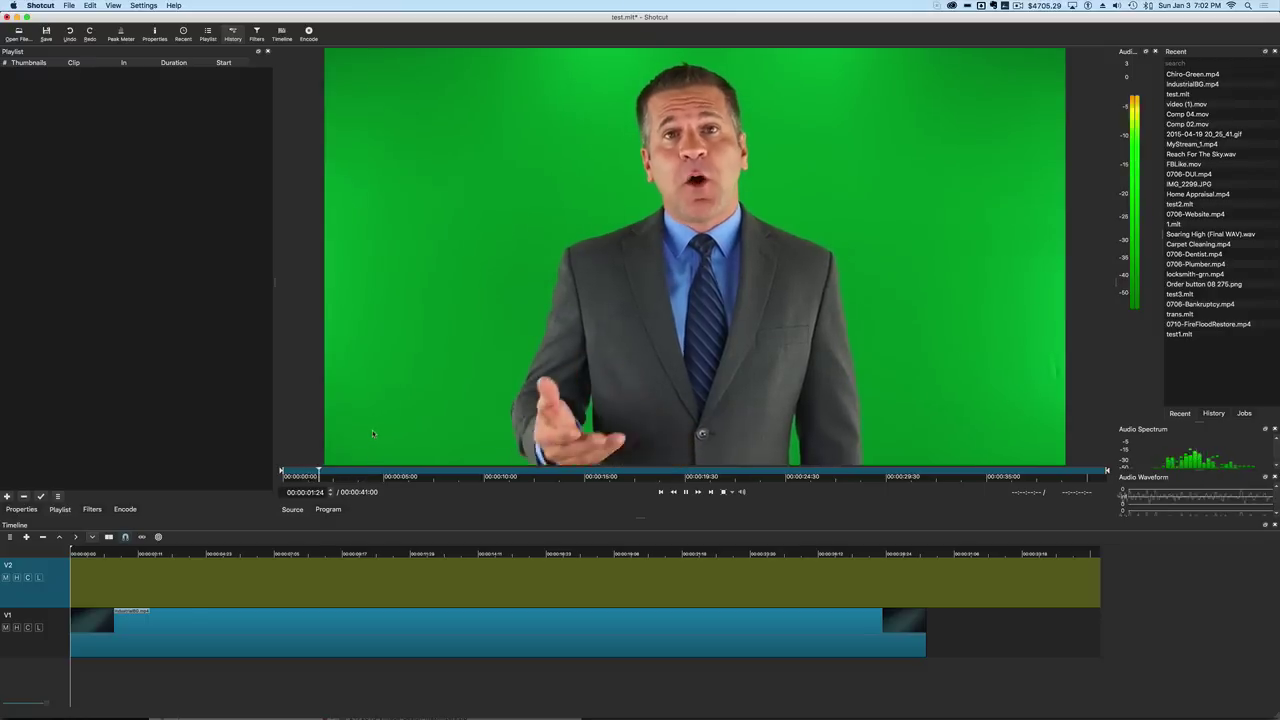
{"action": "left_click", "coordinate": [92, 537]}
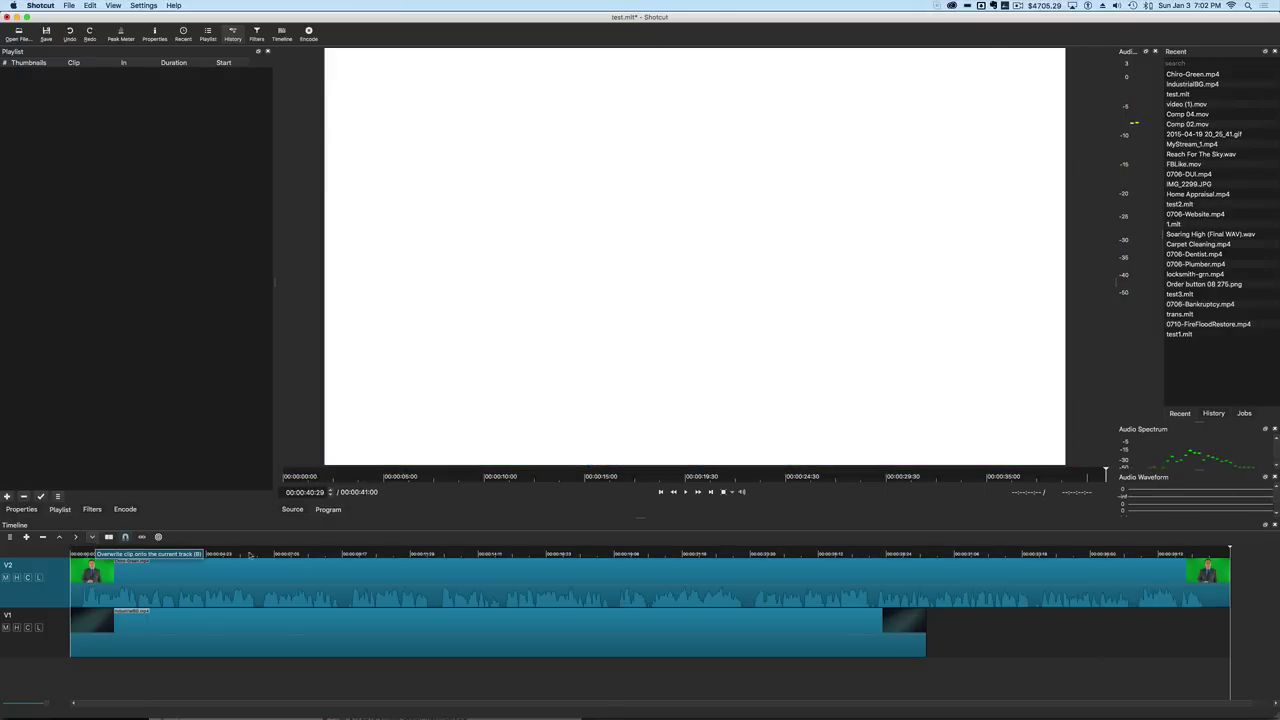
{"action": "left_click", "coordinate": [256, 552]}
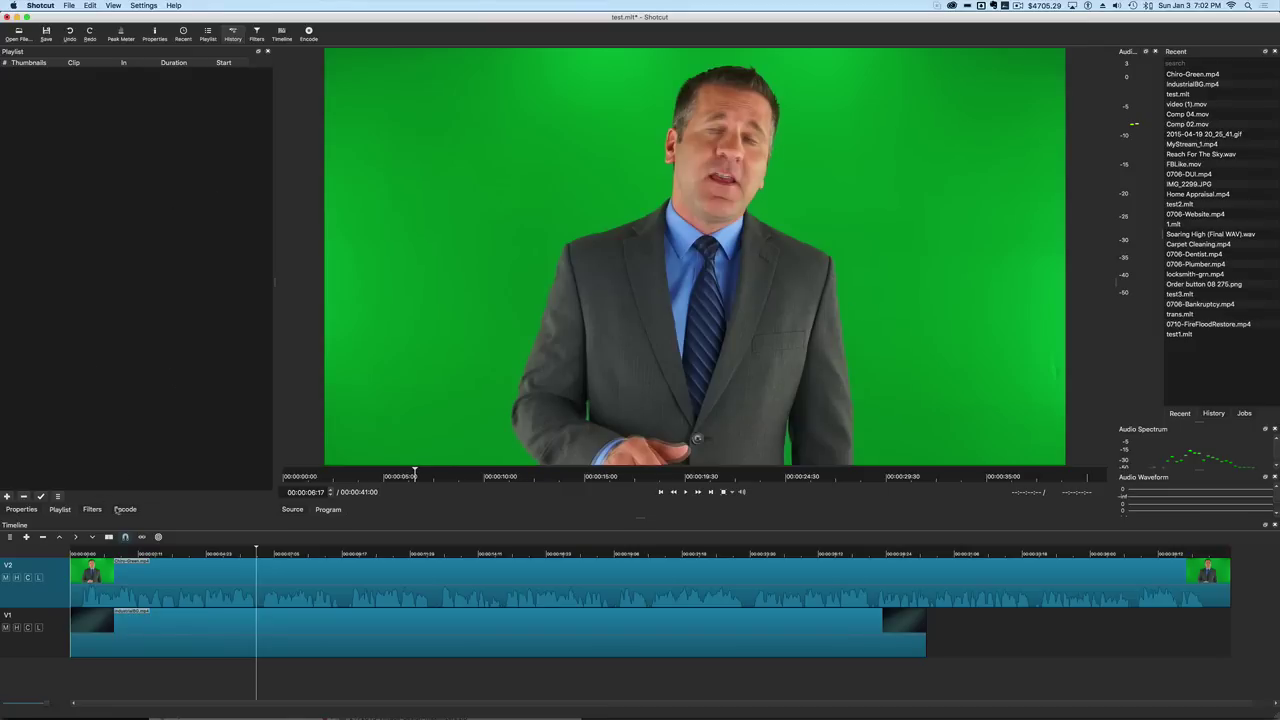
Step: Select the Chiro-Green.mp4 clip on V2 and bring up the Filters panel's video filter list
{"action": "left_click", "coordinate": [91, 510]}
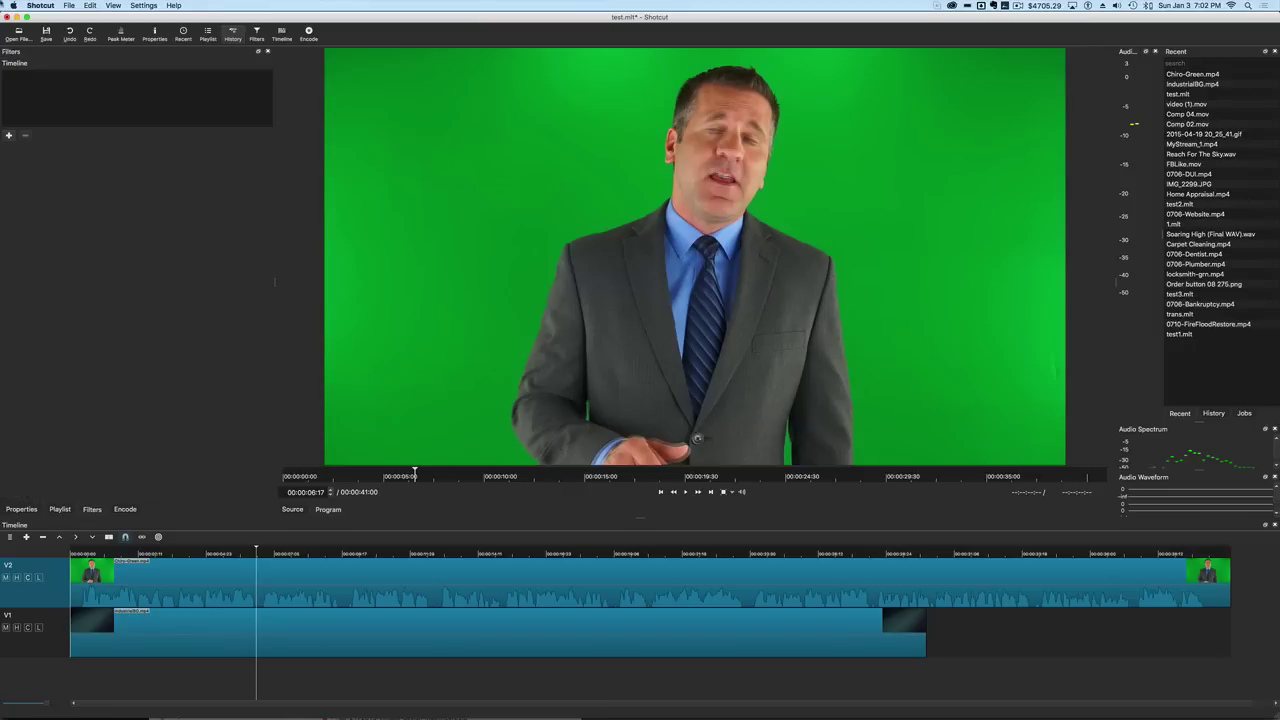
{"action": "left_click", "coordinate": [8, 135]}
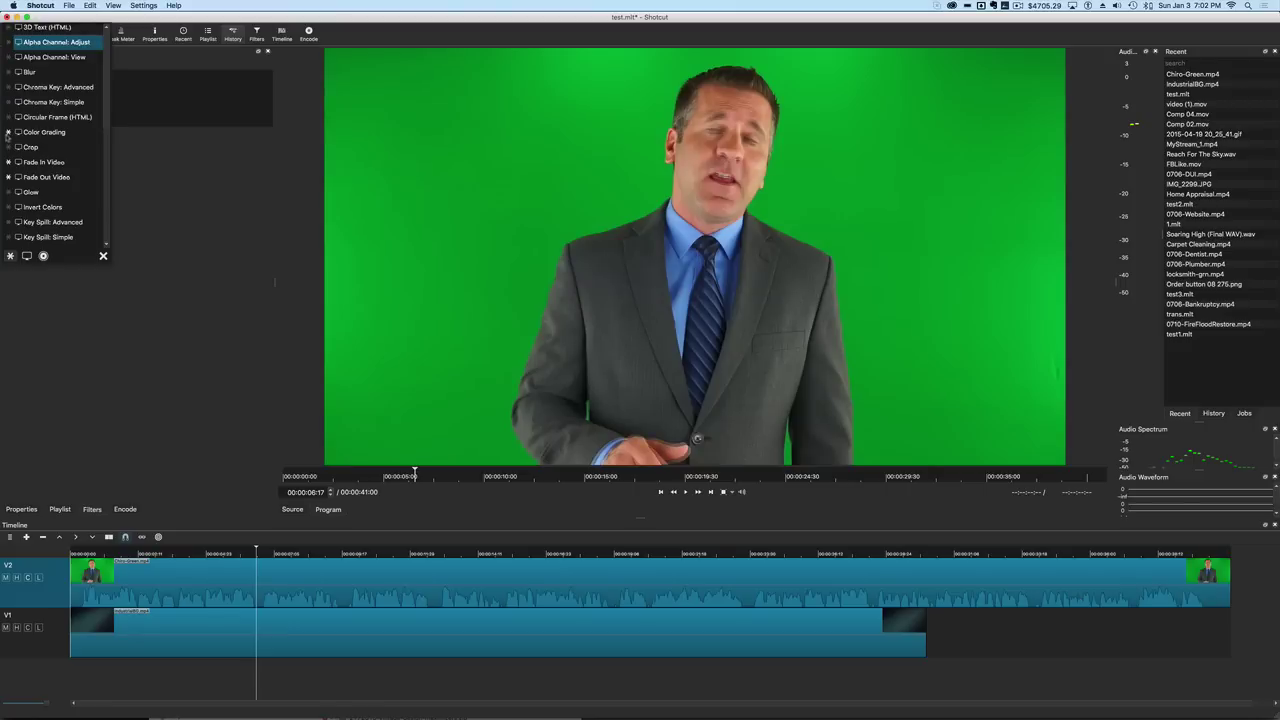
{"action": "left_click", "coordinate": [27, 256]}
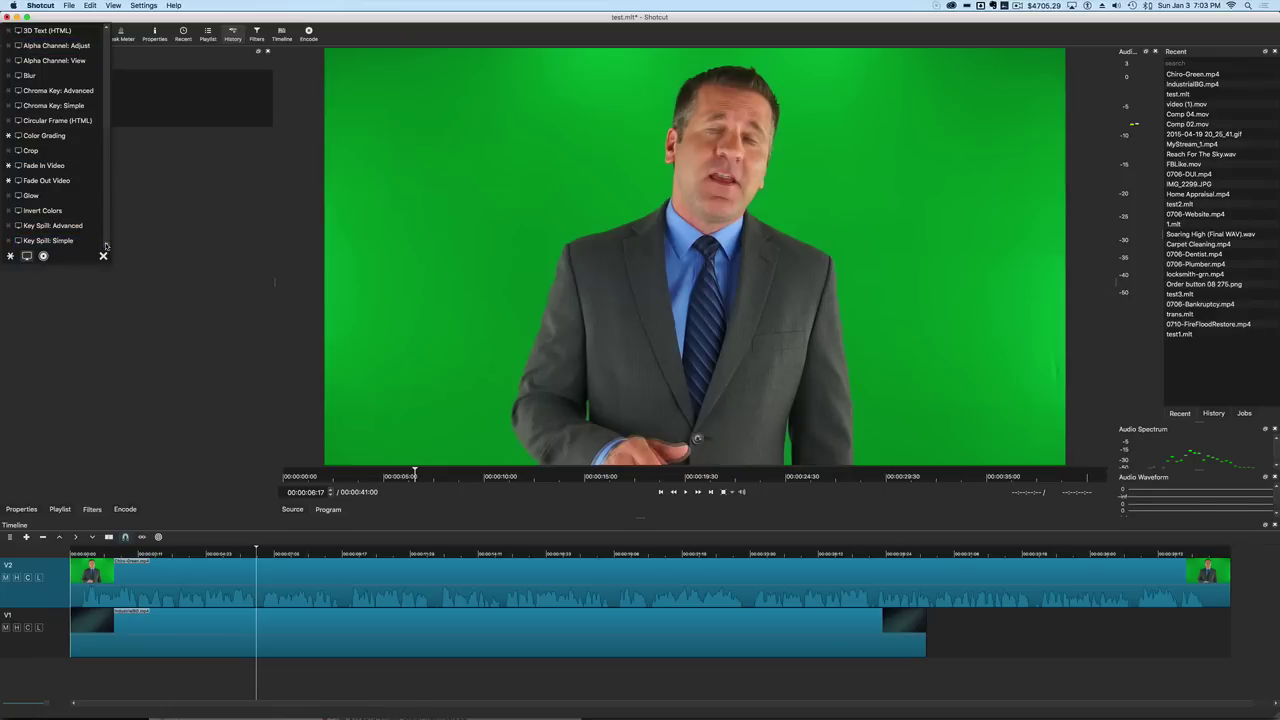
{"action": "scroll", "coordinate": [106, 245], "scroll_direction": "down", "scroll_amount": 1}
{"action": "scroll", "coordinate": [106, 245], "scroll_direction": "down", "scroll_amount": 1}
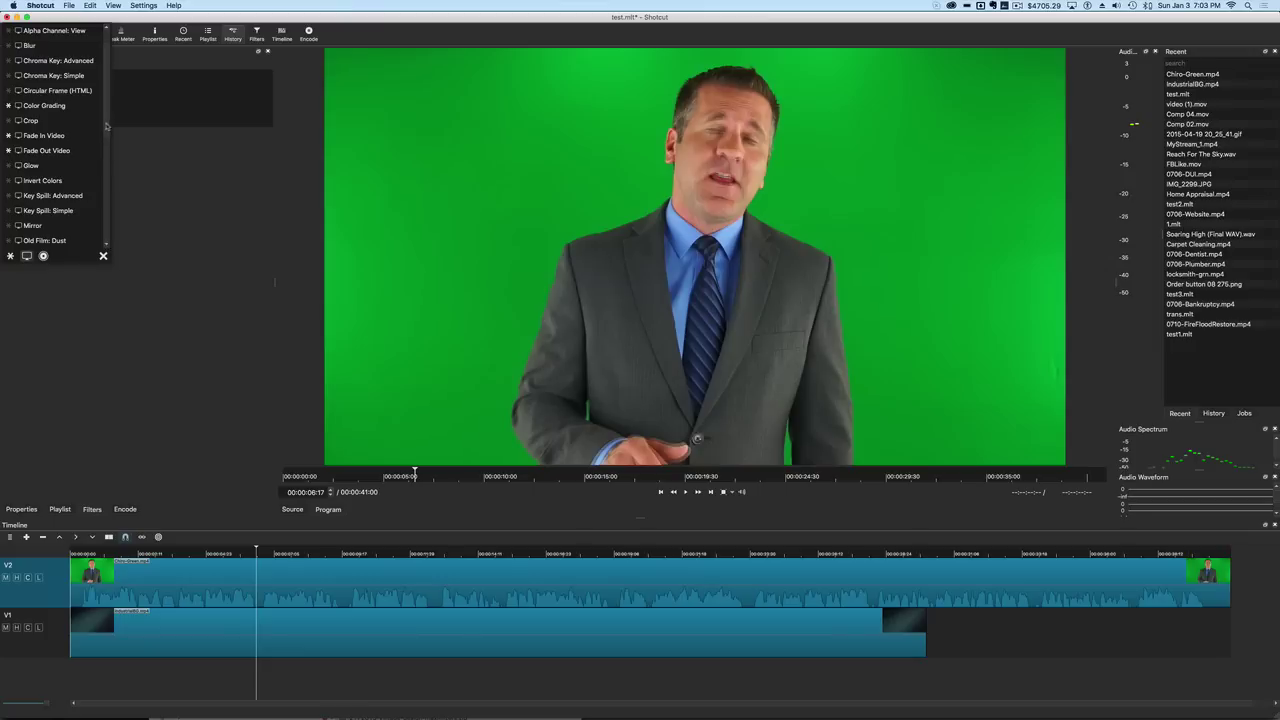
{"action": "scroll", "coordinate": [108, 126], "scroll_direction": "up", "scroll_amount": 2}
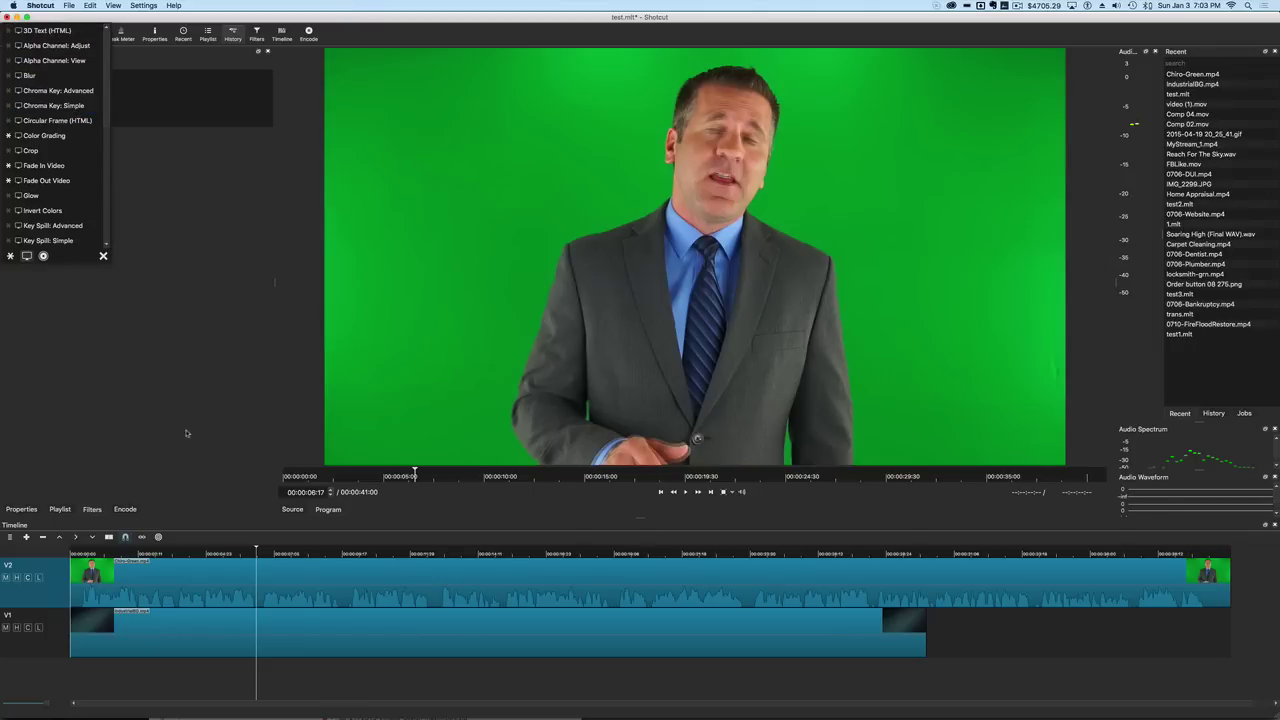
{"action": "left_click", "coordinate": [205, 569]}
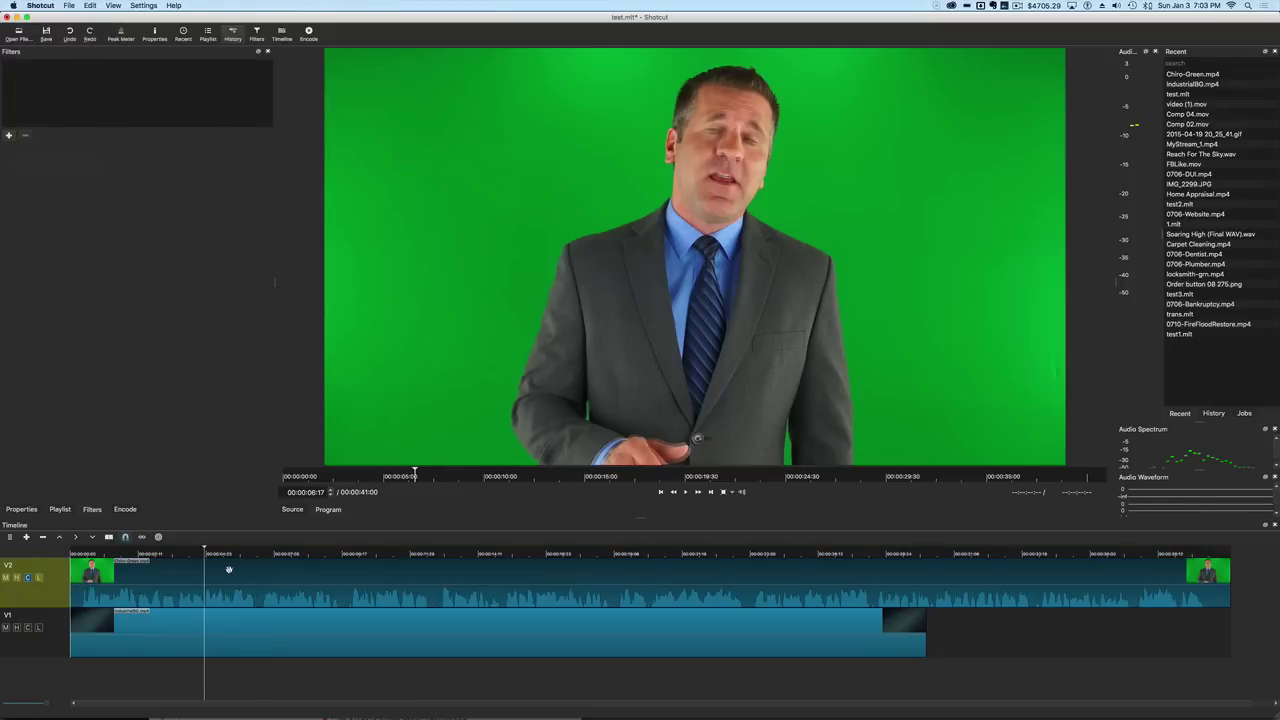
{"action": "left_click", "coordinate": [229, 570]}
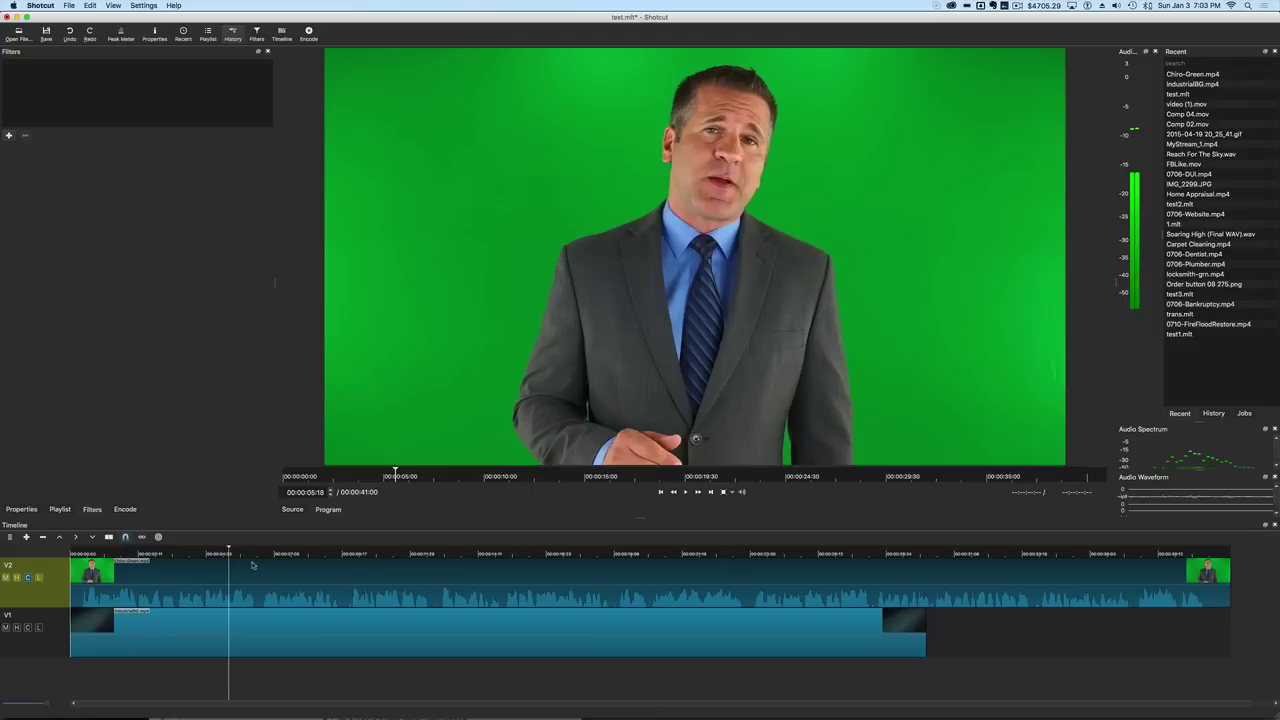
{"action": "left_click", "coordinate": [10, 136]}
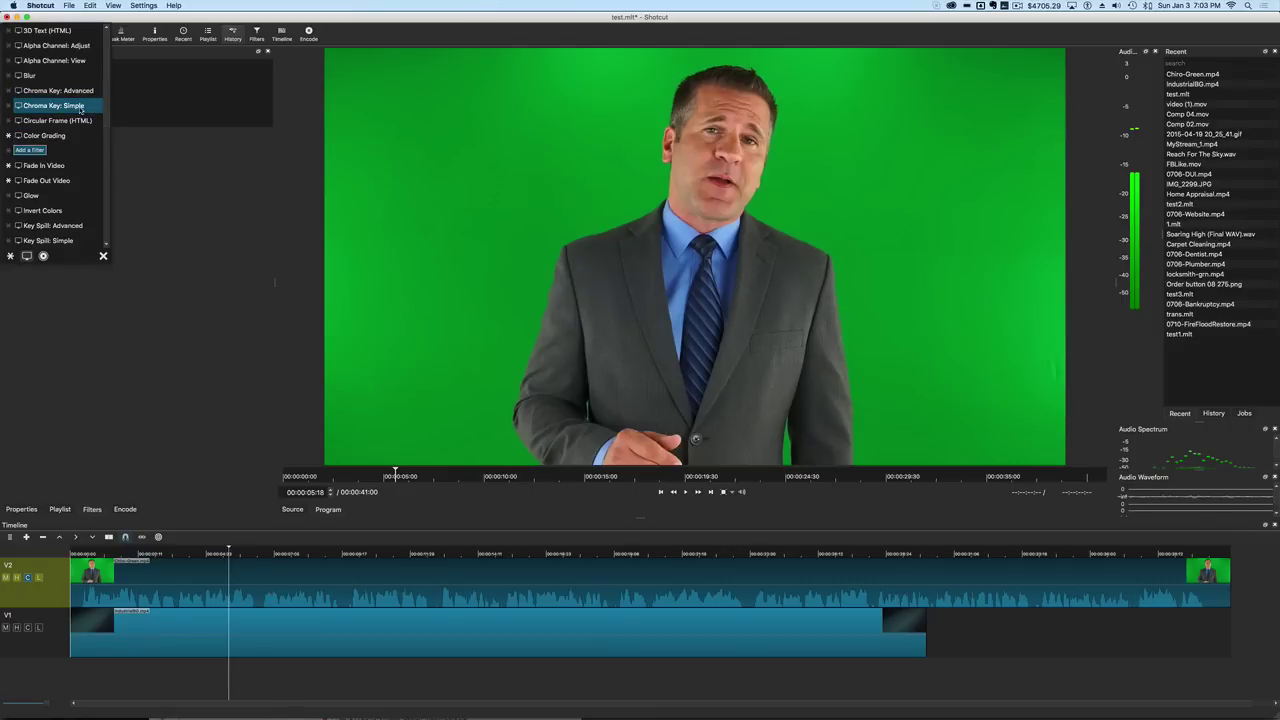
Step: Add Chroma Key: Simple to the presenter clip with Distance set to 40.8%
{"action": "left_click", "coordinate": [82, 106]}
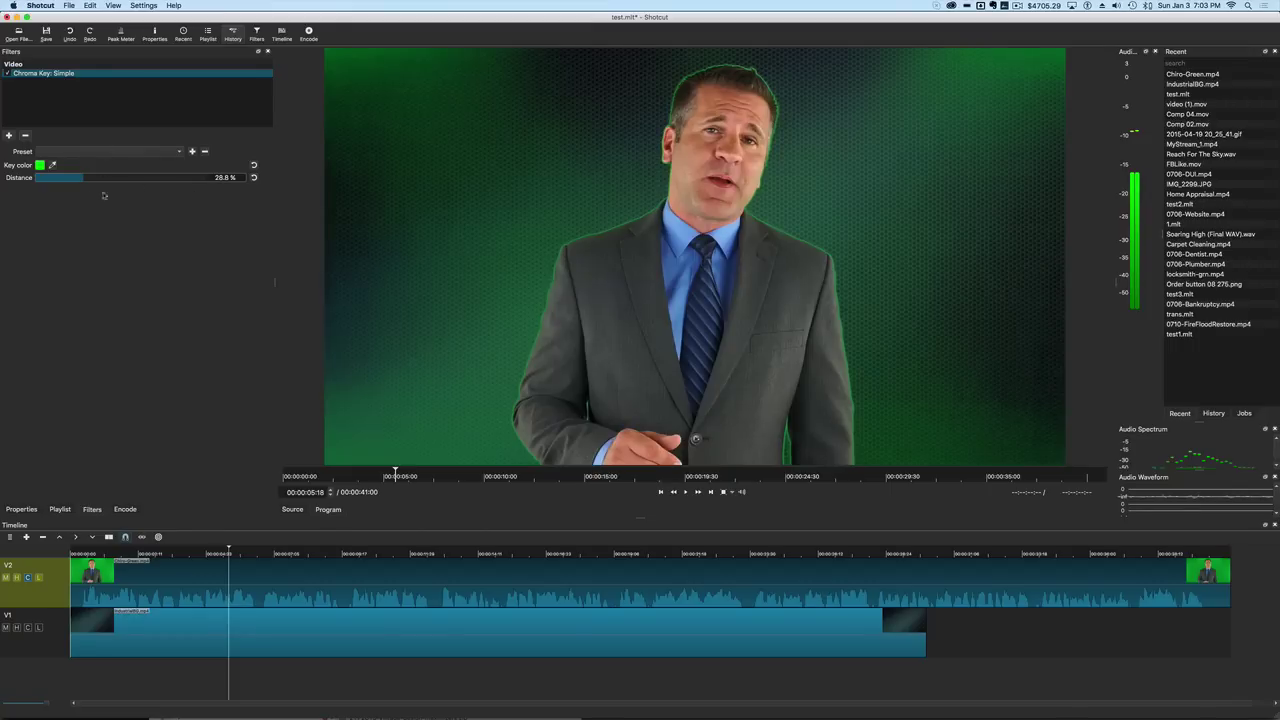
{"action": "mouse_move", "coordinate": [85, 180]}
{"action": "left_mouse_down"}
{"action": "mouse_move", "coordinate": [118, 178]}
{"action": "mouse_move", "coordinate": [106, 179]}
{"action": "left_mouse_up"}
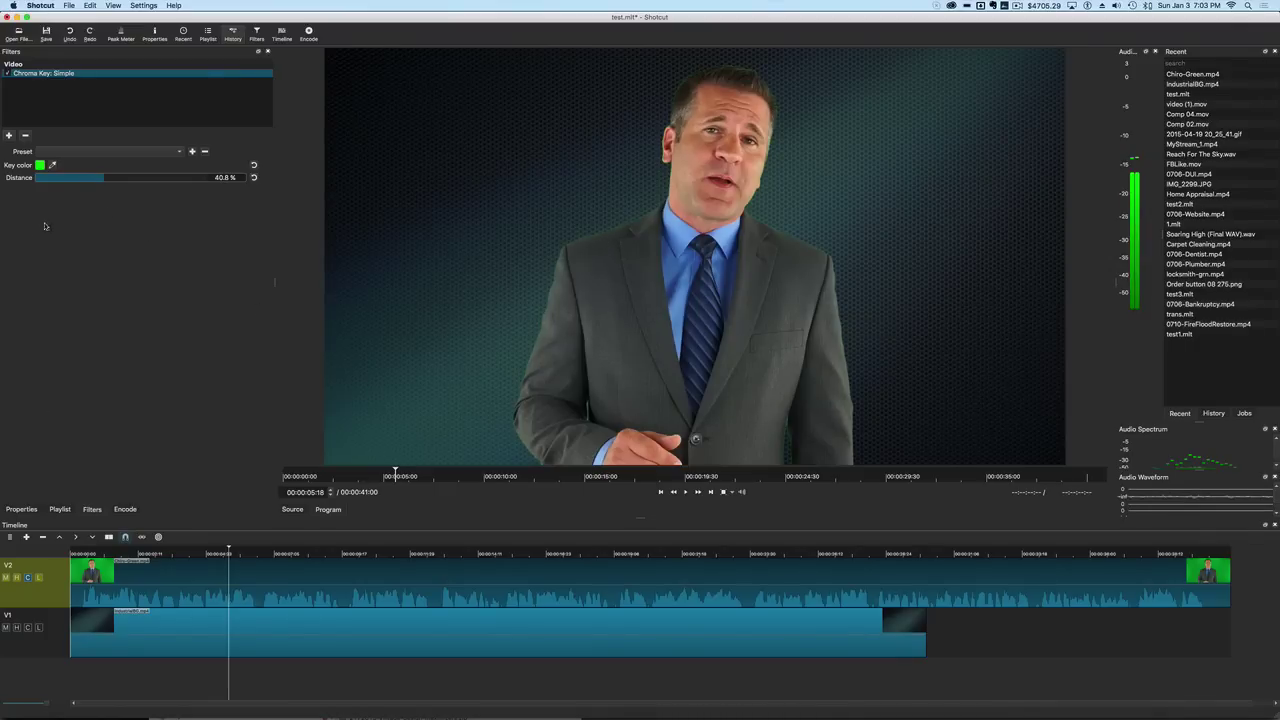
Step: Add an Alpha Channel: Adjust filter in Shrink Soft mode with Amount at 100%
{"action": "left_click", "coordinate": [9, 135]}
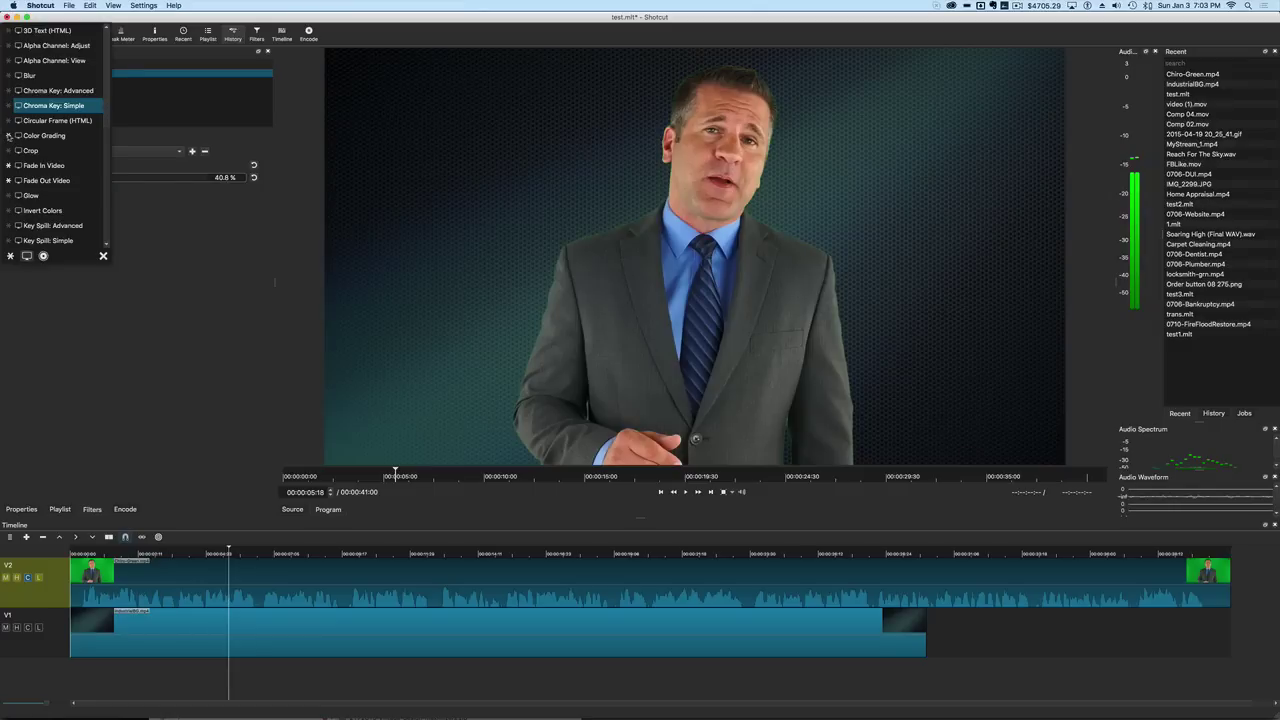
{"action": "left_click", "coordinate": [60, 47]}
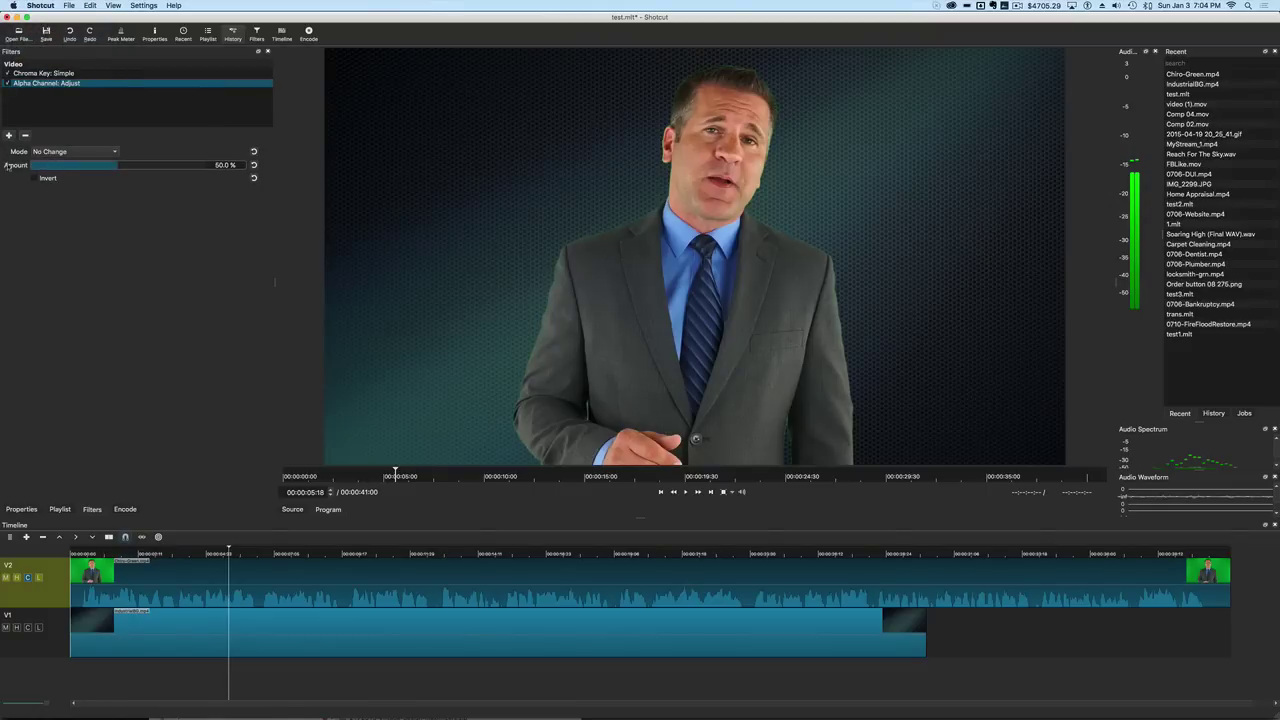
{"action": "left_click", "coordinate": [70, 155]}
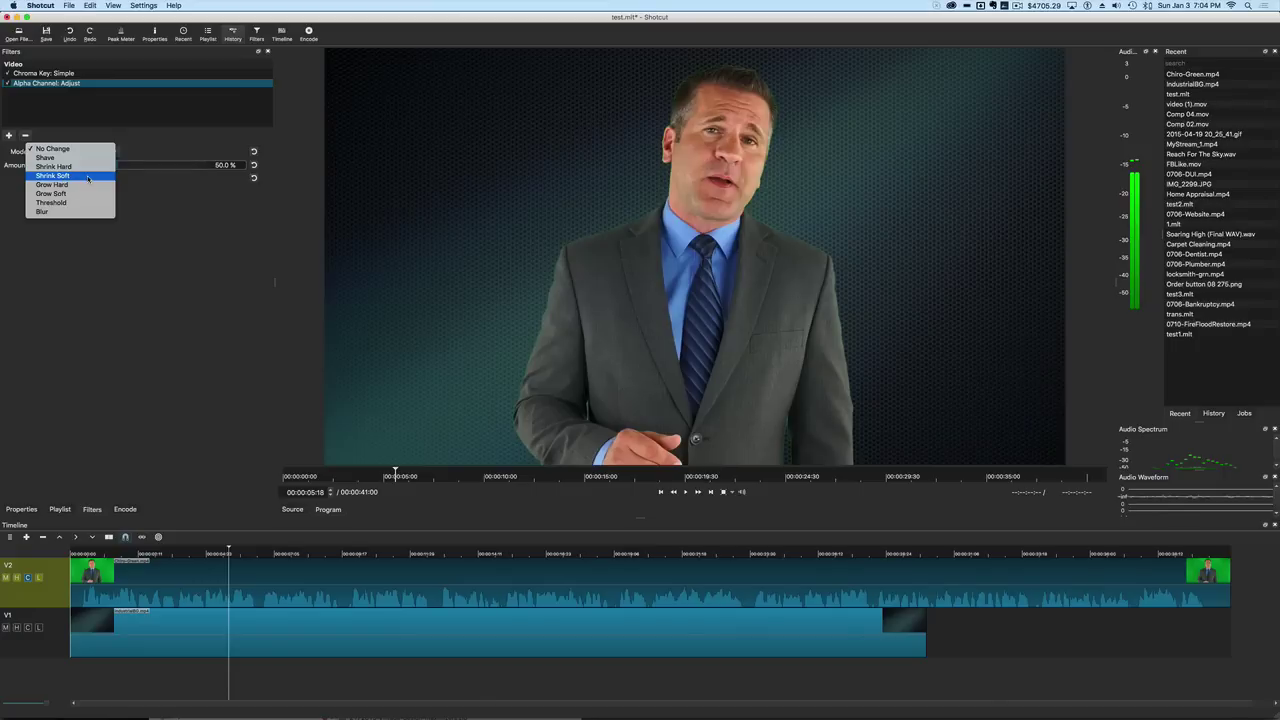
{"action": "left_click", "coordinate": [88, 176]}
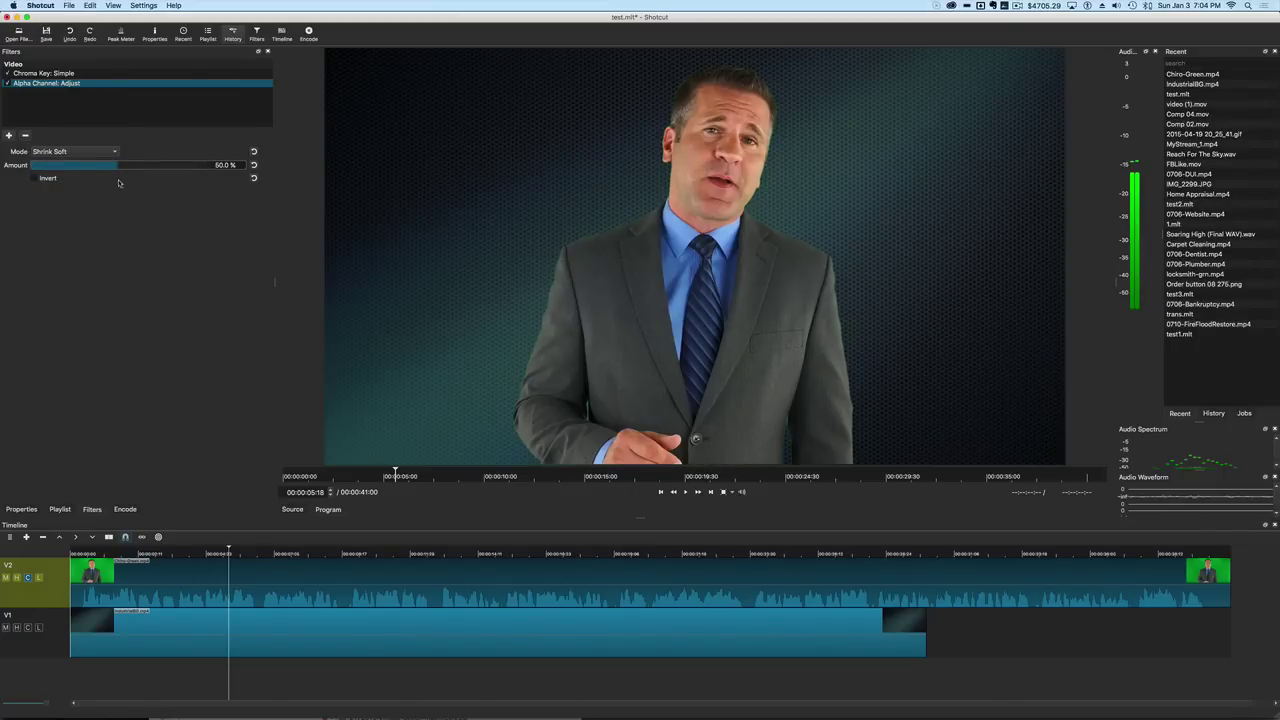
{"action": "left_click_drag", "start_coordinate": [120, 166], "coordinate": [15, 166]}
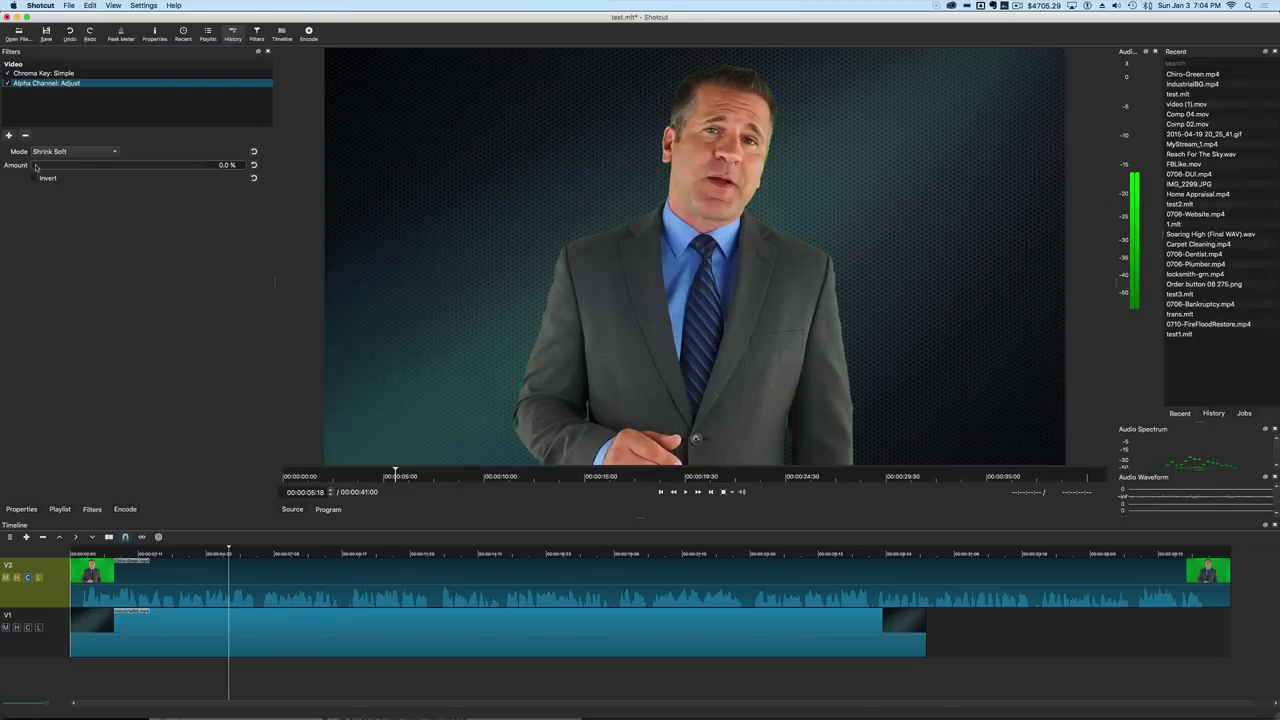
{"action": "left_click_drag", "start_coordinate": [35, 167], "coordinate": [208, 166]}
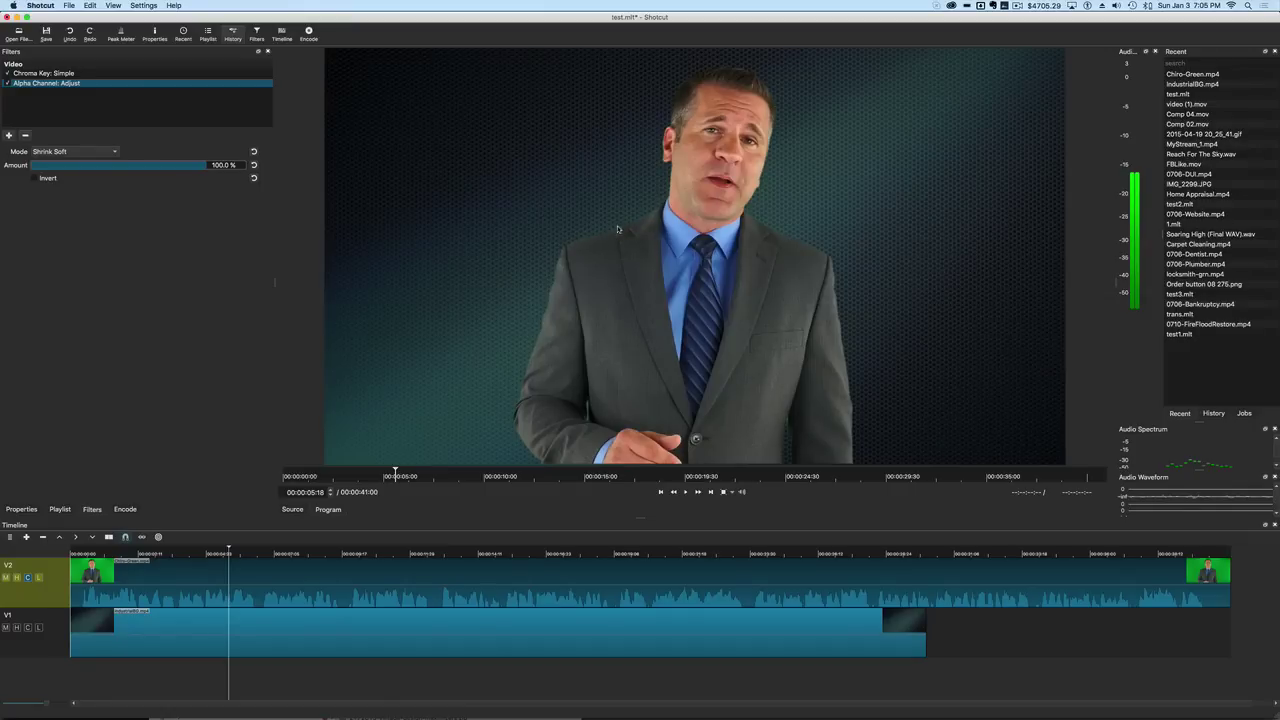
Step: Change the Alpha Channel: Adjust mode to Shrink Hard with Amount about 47.3%
{"action": "left_click", "coordinate": [64, 154]}
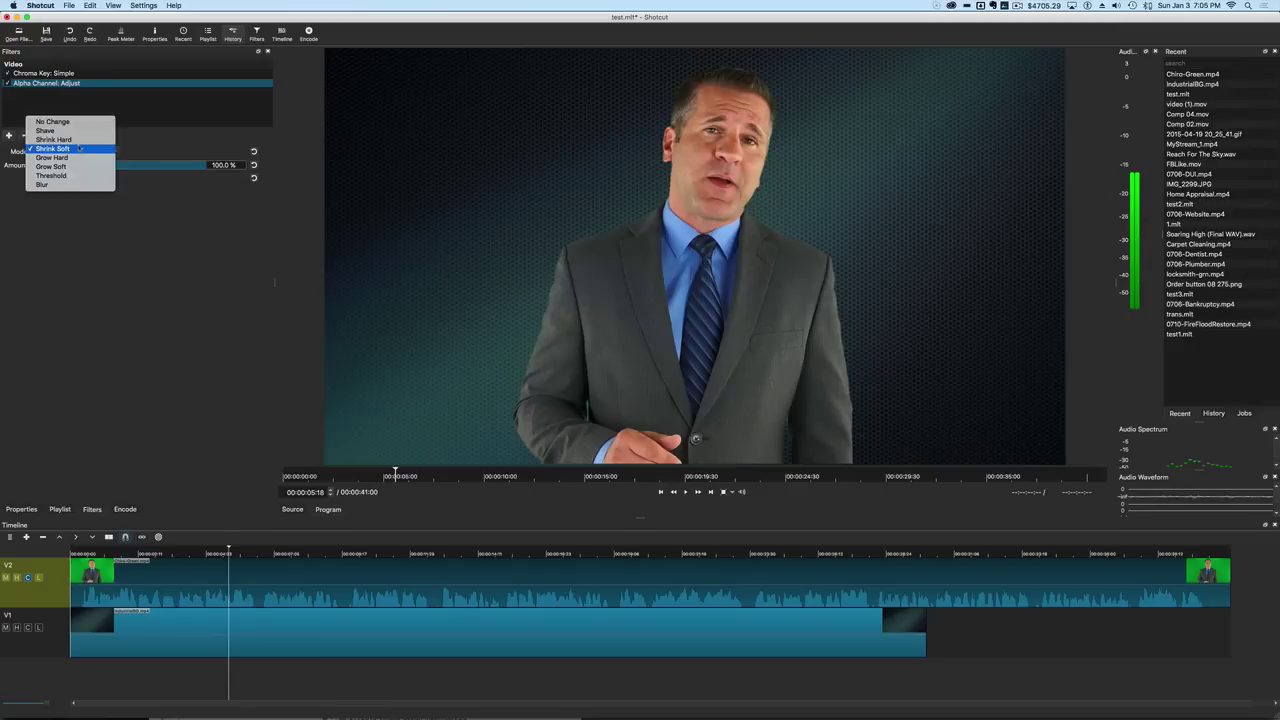
{"action": "left_click", "coordinate": [77, 143]}
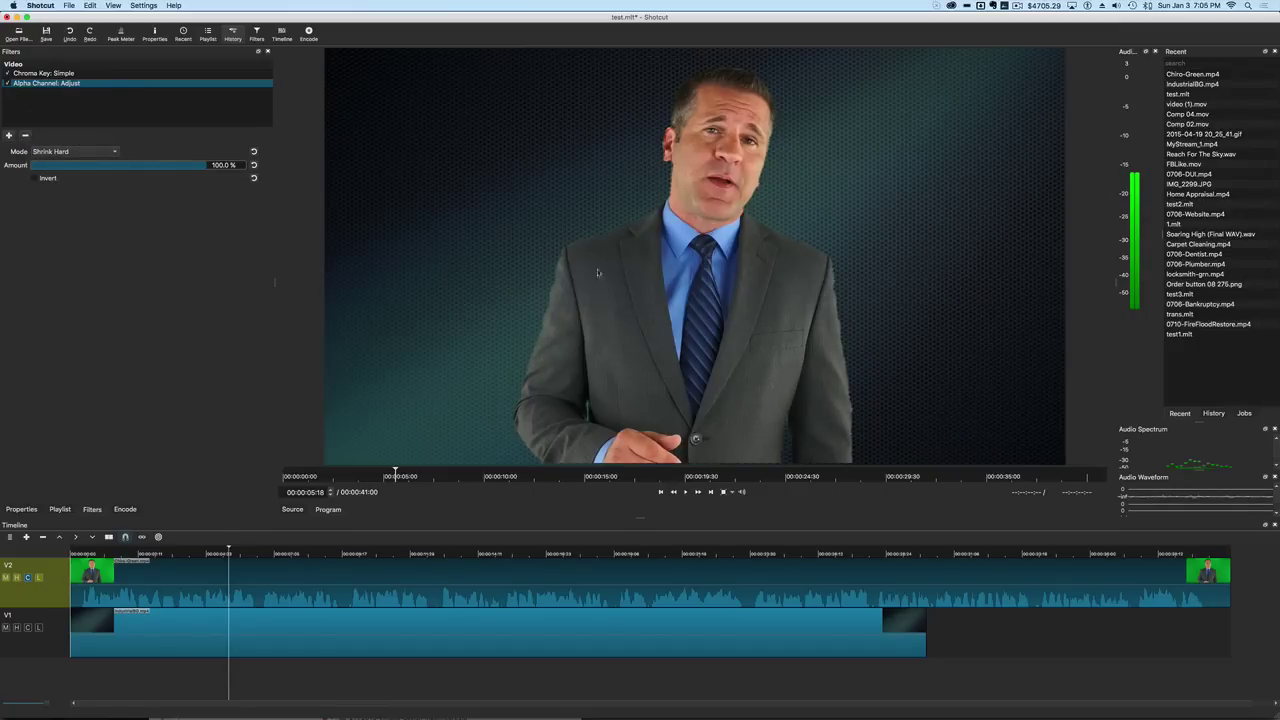
{"action": "left_click_drag", "start_coordinate": [206, 167], "coordinate": [242, 173]}
{"action": "left_click_drag", "start_coordinate": [198, 166], "coordinate": [112, 162]}
{"action": "left_click", "coordinate": [110, 153]}
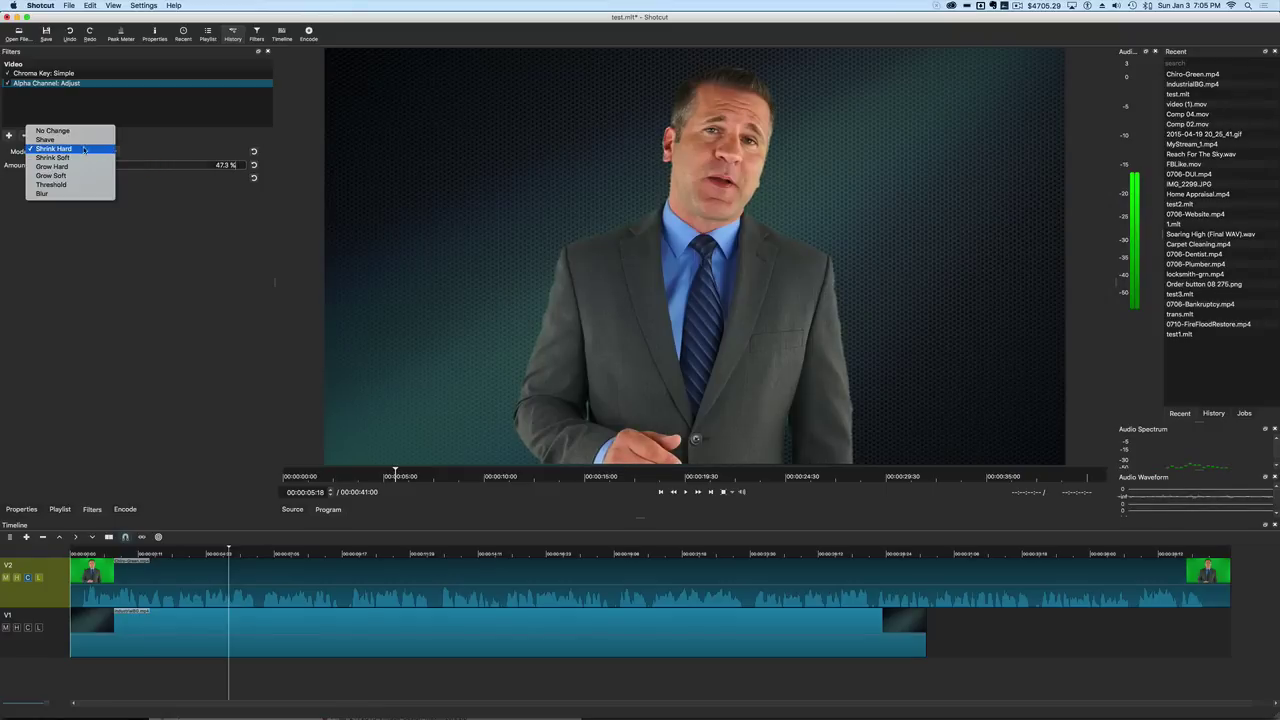
Step: Switch the alpha adjustment mode to Blur with Amount at 23.4%
{"action": "left_click", "coordinate": [80, 194]}
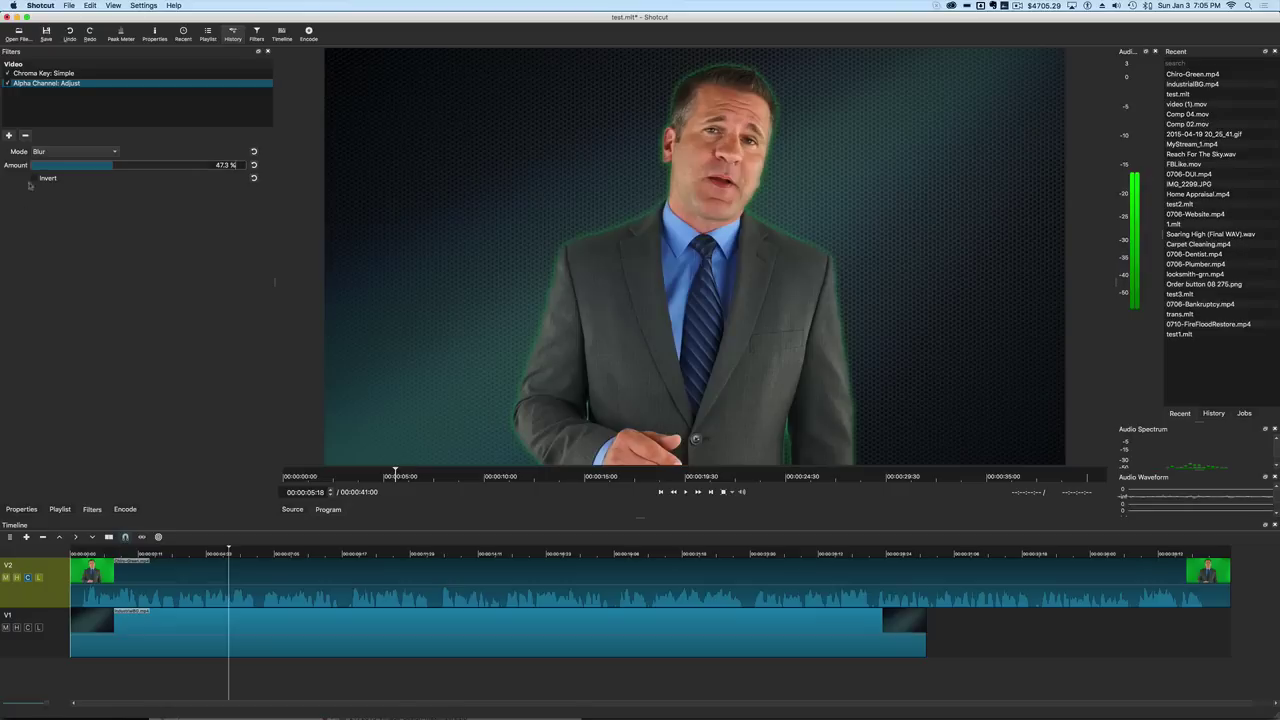
{"action": "left_click_drag", "start_coordinate": [114, 167], "coordinate": [72, 170]}
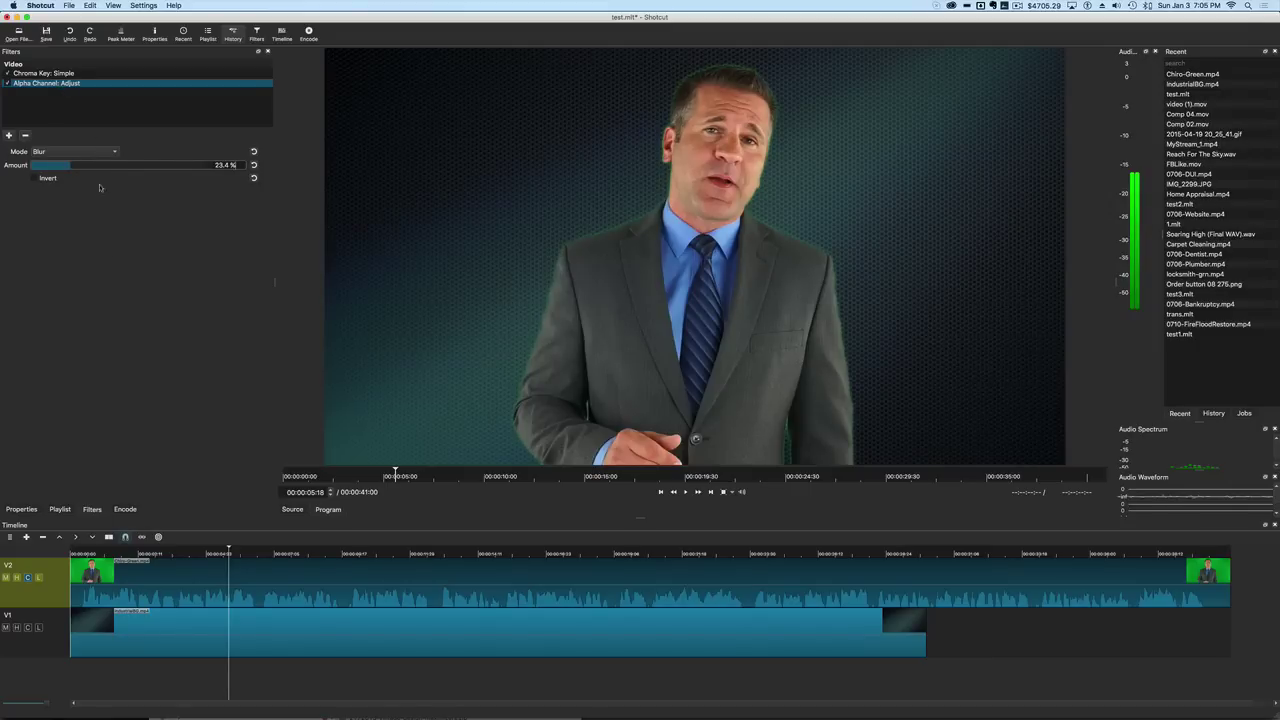
{"action": "left_click", "coordinate": [81, 150]}
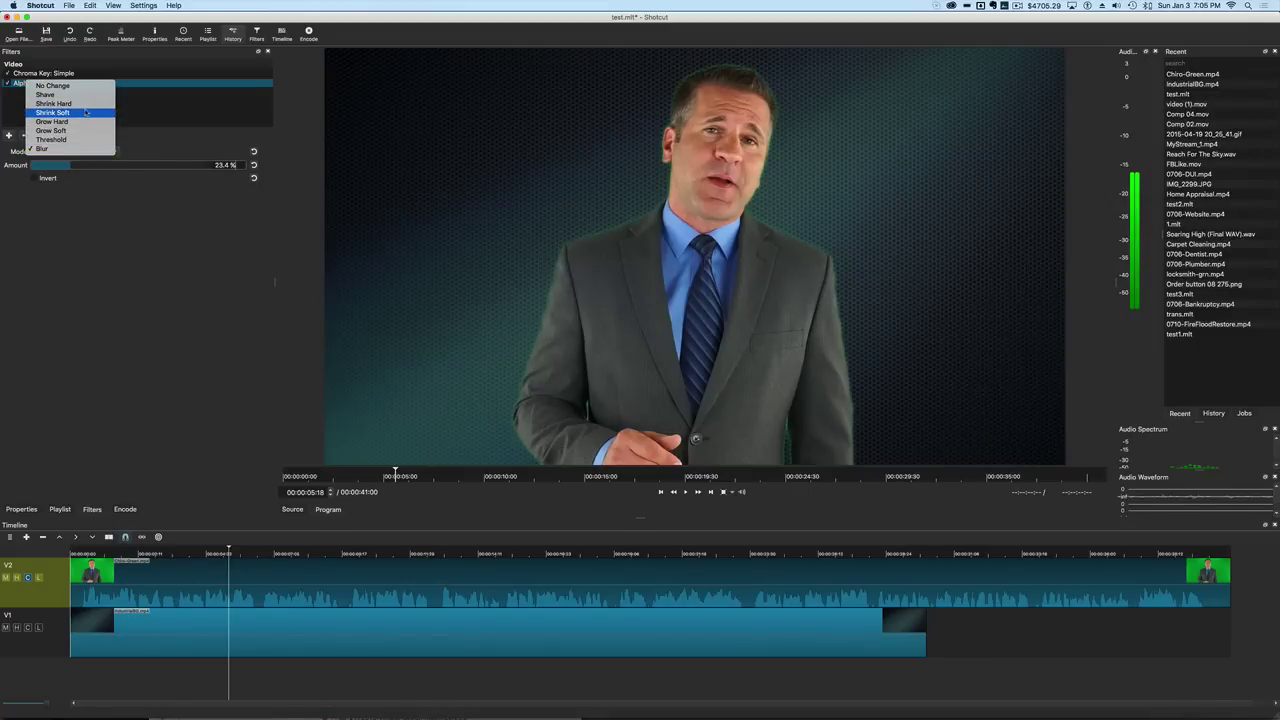
Step: Return the alpha adjustment to Shrink Soft at 67% and bring up the filter list
{"action": "left_click", "coordinate": [85, 112]}
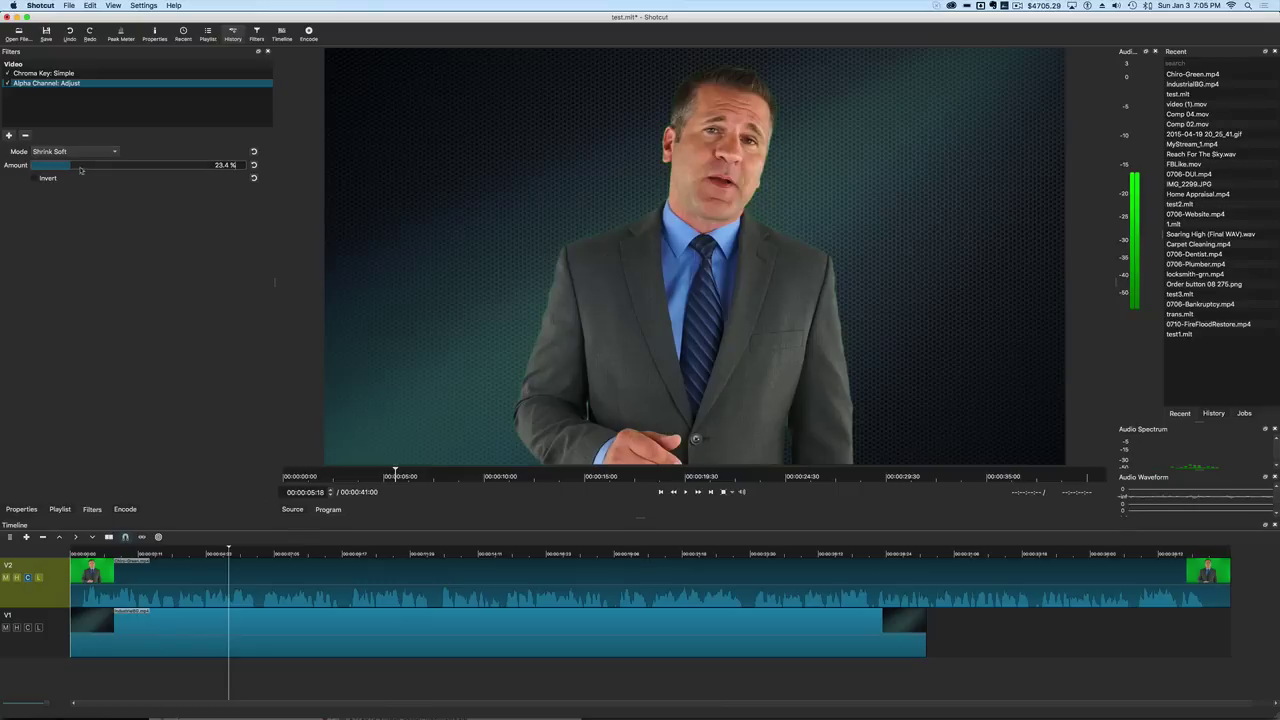
{"action": "left_click_drag", "start_coordinate": [70, 167], "coordinate": [150, 167]}
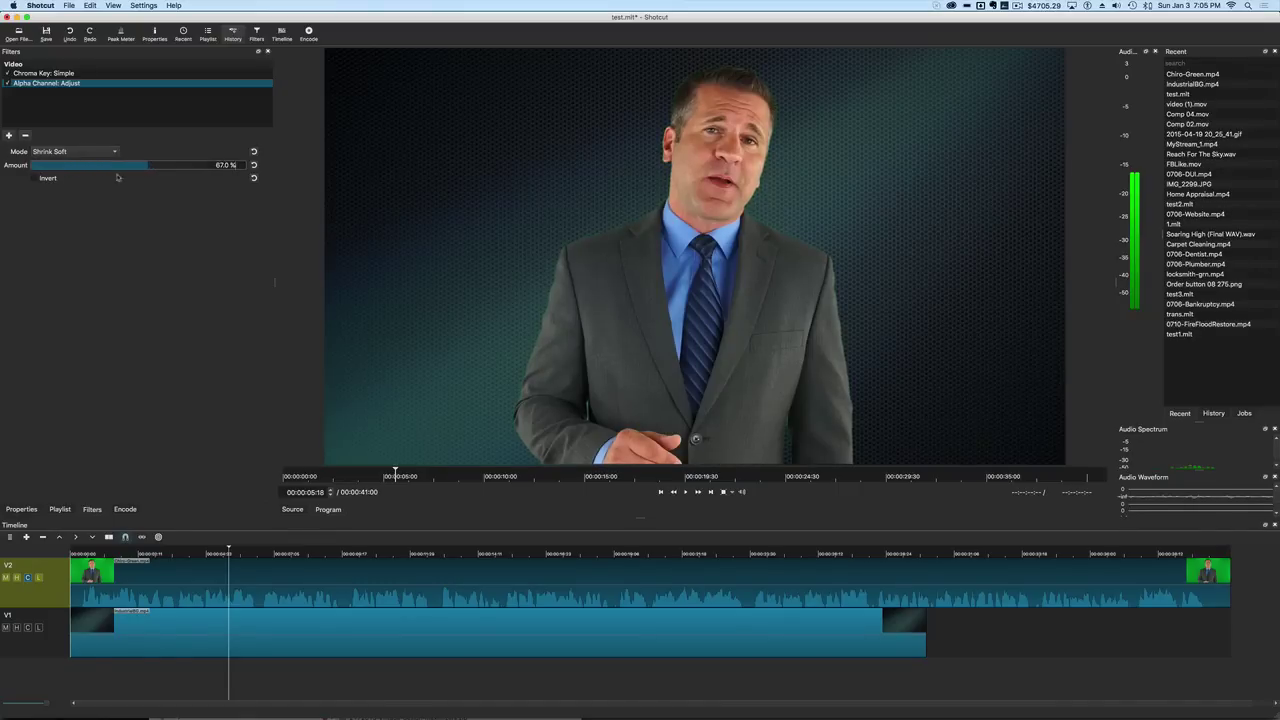
{"action": "left_click", "coordinate": [10, 136]}
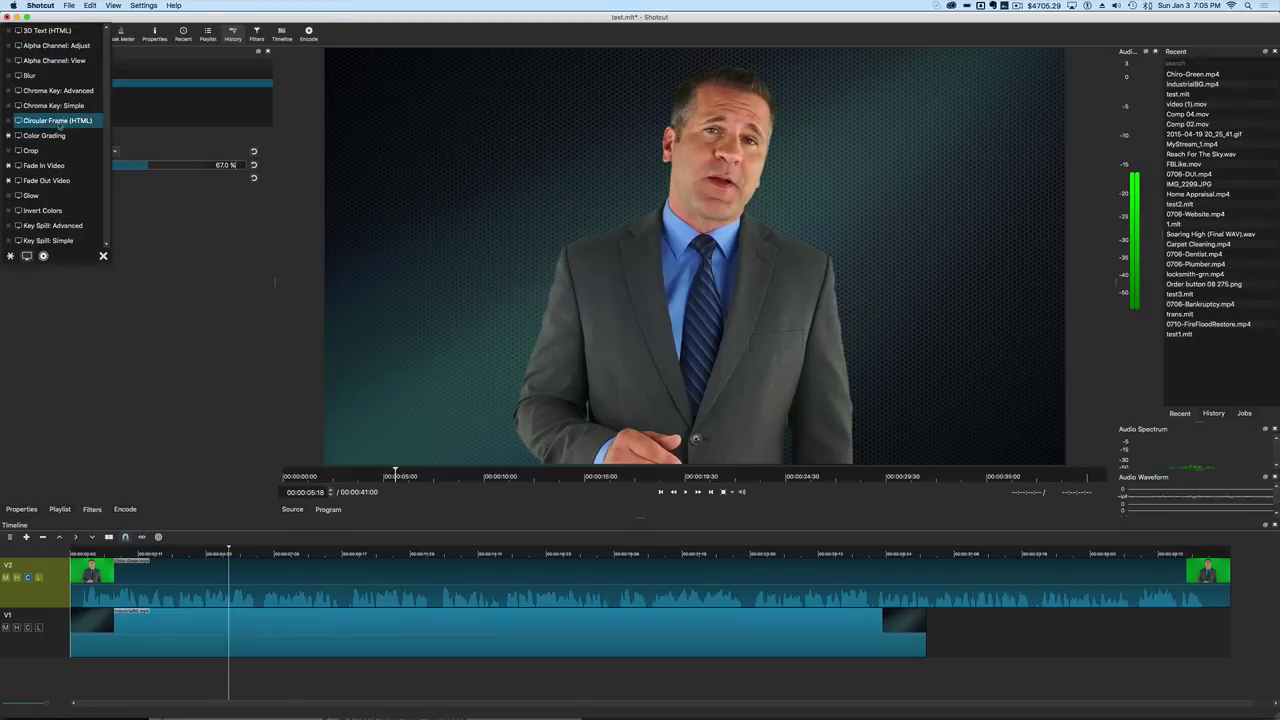
Step: Add a second Alpha Channel: Adjust filter in Blur mode with Amount at 9.3%
{"action": "left_click", "coordinate": [72, 46]}
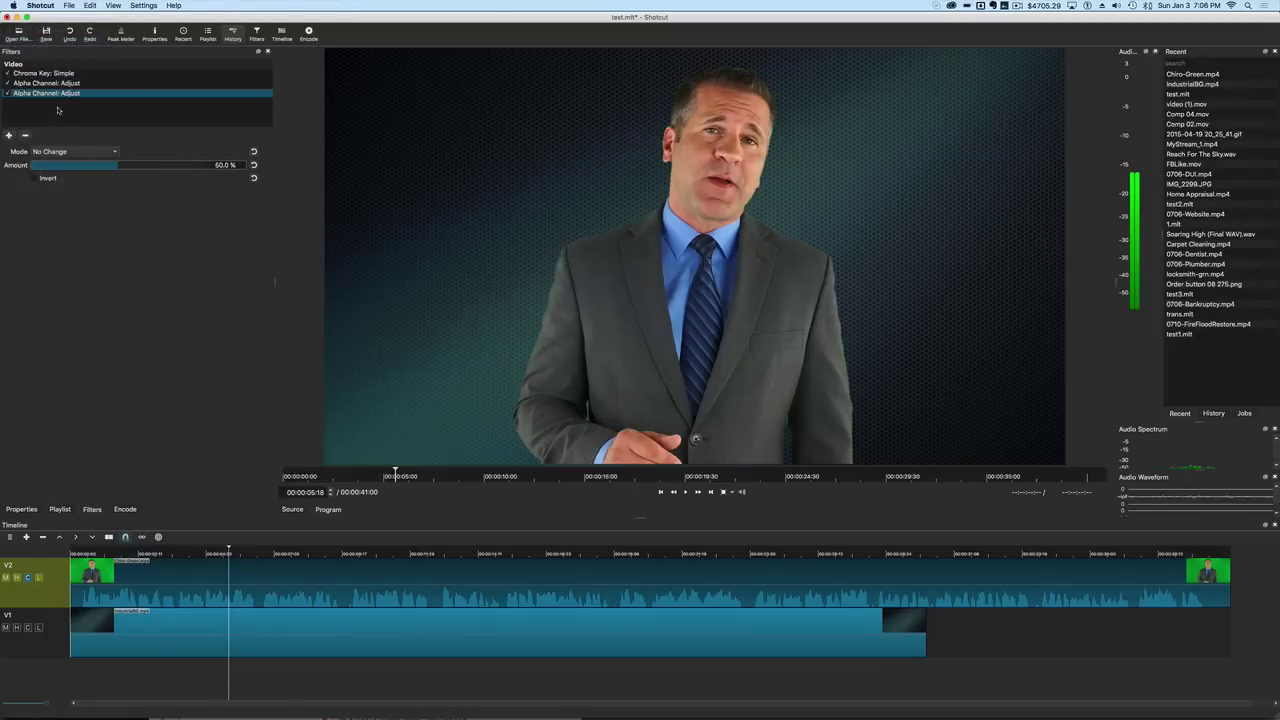
{"action": "left_click", "coordinate": [75, 151]}
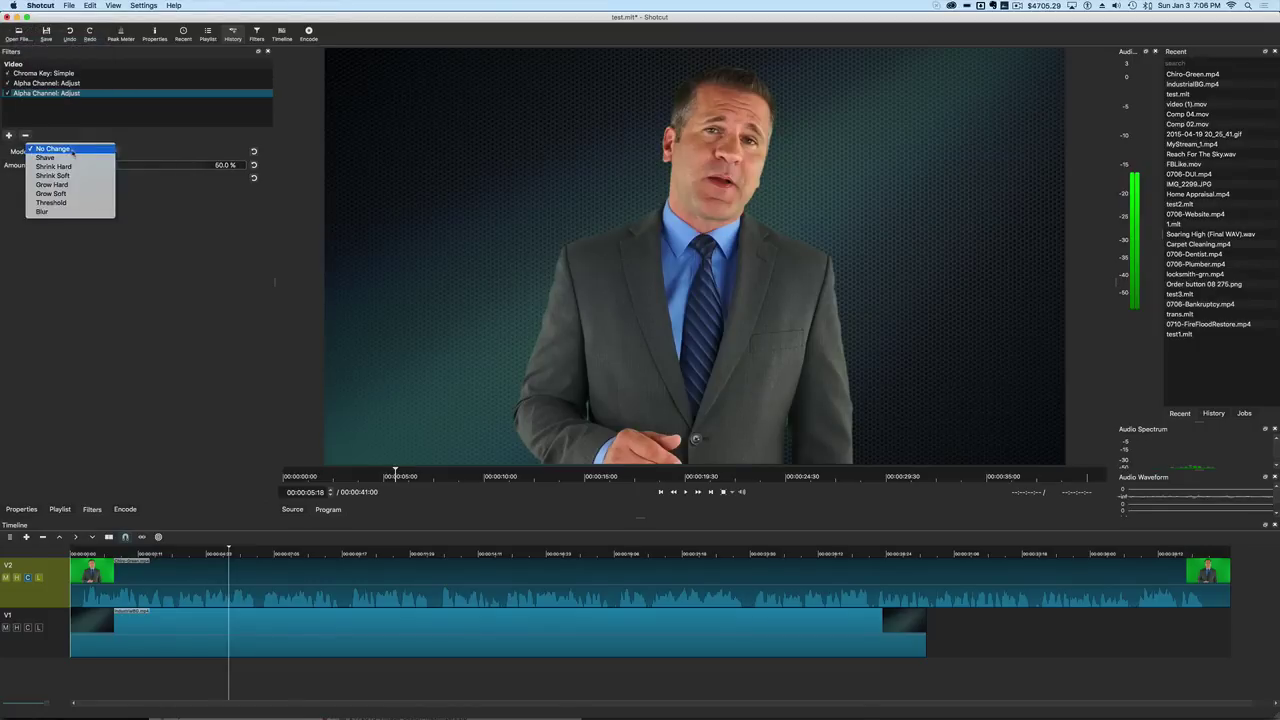
{"action": "left_click", "coordinate": [63, 211]}
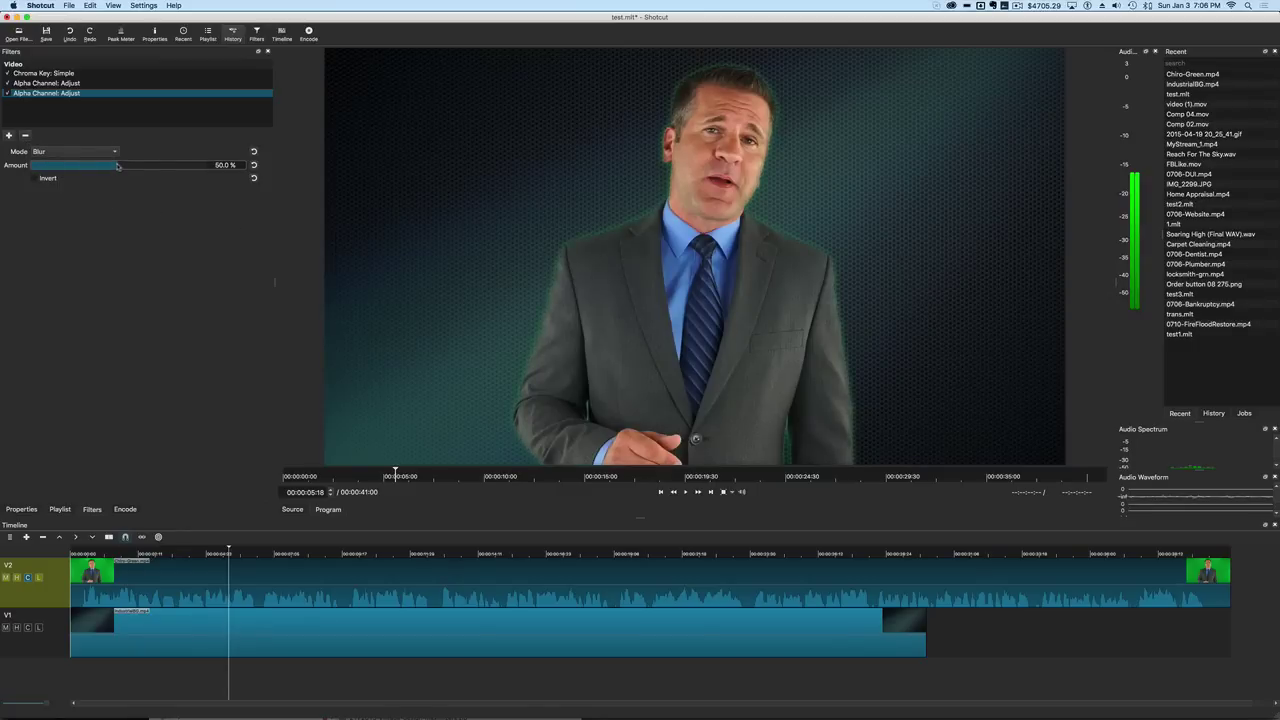
{"action": "left_click_drag", "start_coordinate": [113, 166], "coordinate": [46, 167]}
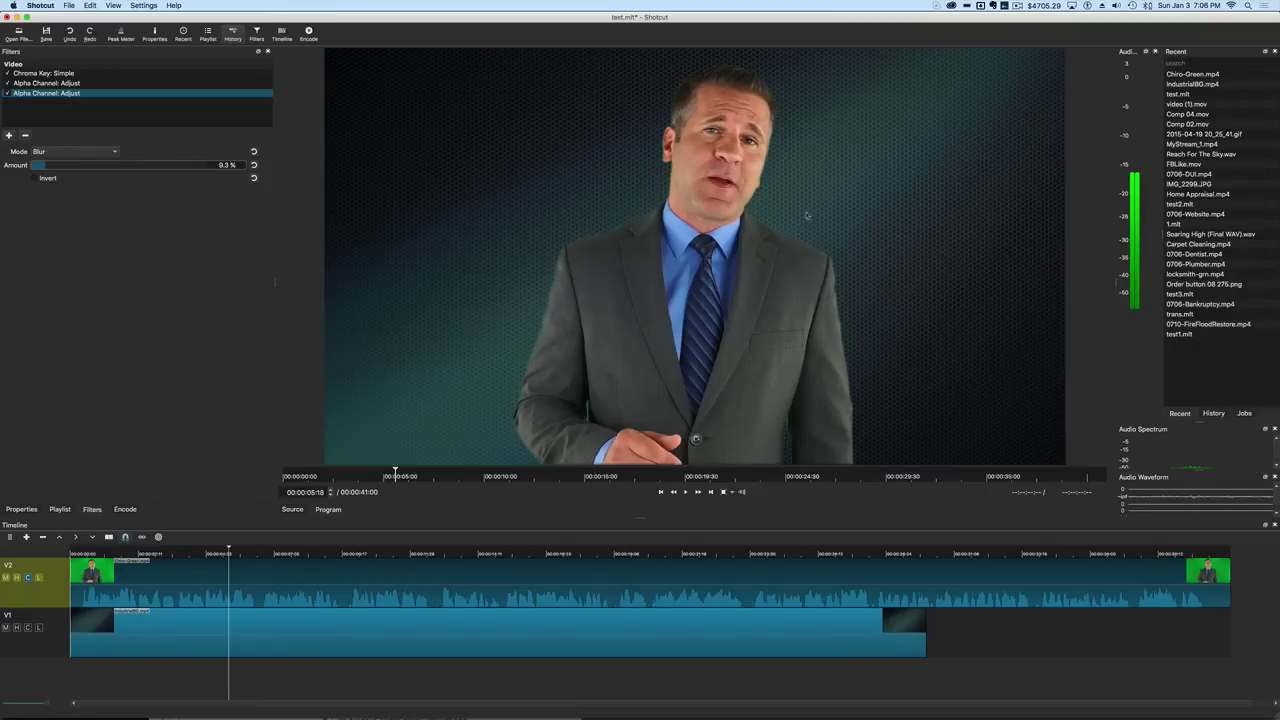
Step: Disable the blur adjustment and set the first Alpha Channel: Adjust to Grow Soft at 24.2%
{"action": "left_click", "coordinate": [8, 93]}
{"action": "left_click", "coordinate": [78, 85]}
{"action": "left_click", "coordinate": [77, 153]}
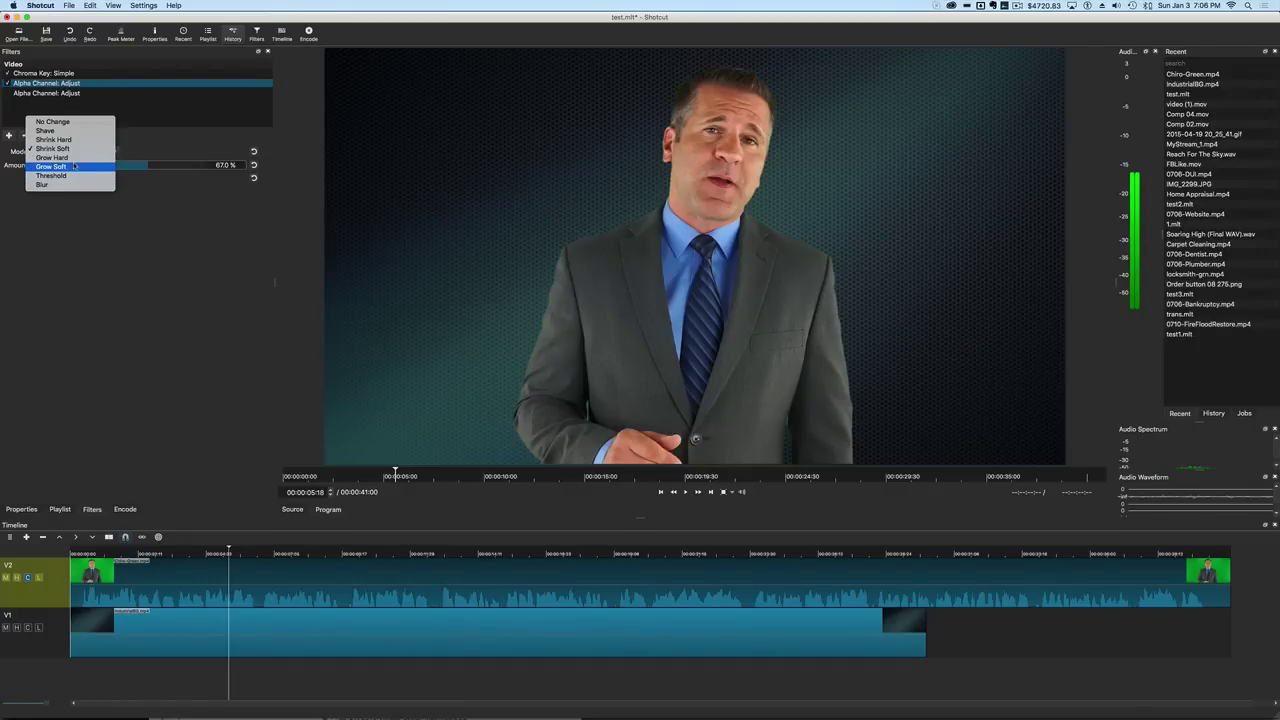
{"action": "left_click", "coordinate": [74, 166]}
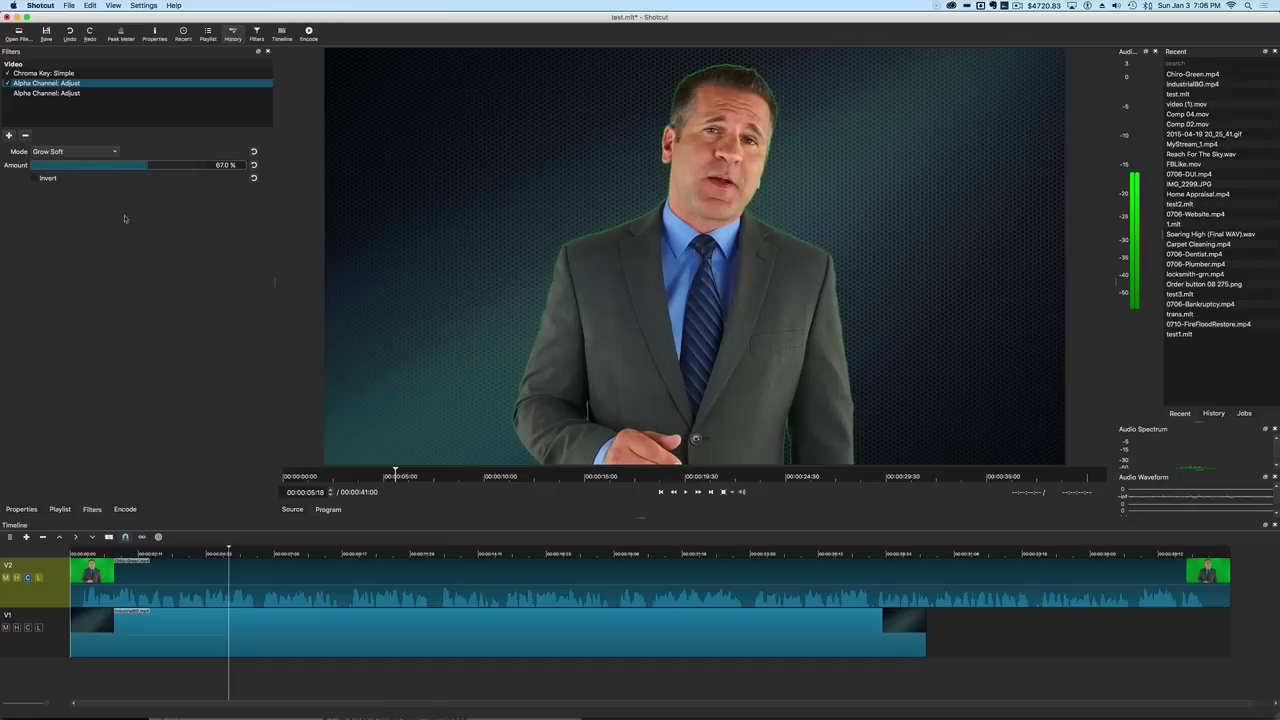
{"action": "left_click_drag", "start_coordinate": [138, 171], "coordinate": [297, 176]}
{"action": "left_click_drag", "start_coordinate": [206, 167], "coordinate": [73, 168]}
{"action": "left_click", "coordinate": [73, 151]}
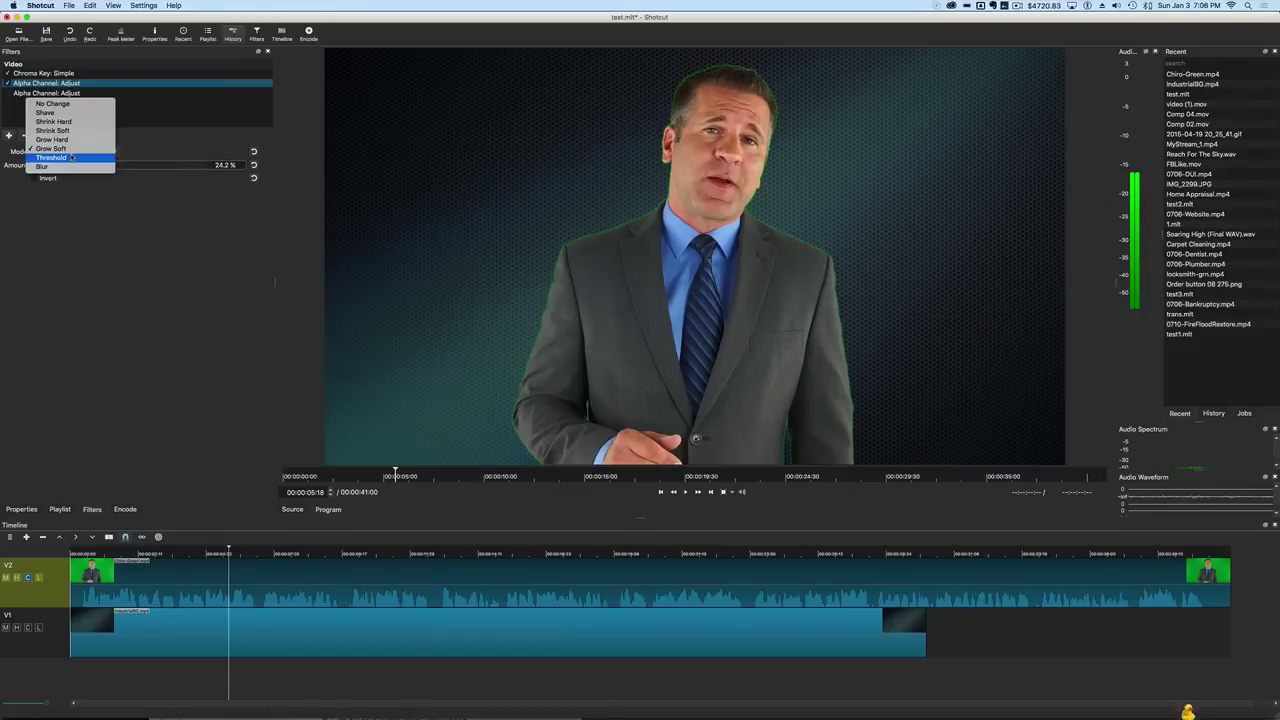
{"action": "left_click", "coordinate": [73, 151]}
Step: Add a Chroma Key: Advanced filter to the presenter clip with no preset and default 20% deltas
{"action": "left_click", "coordinate": [50, 92]}
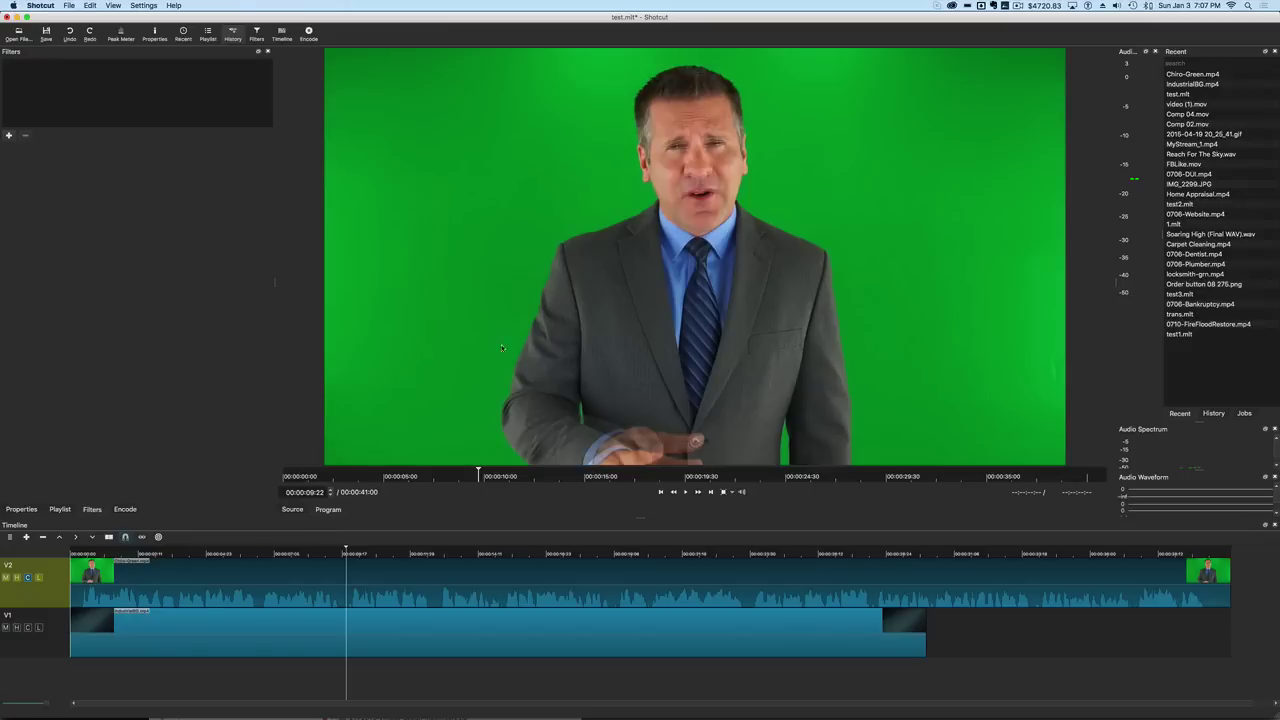
{"action": "left_click", "coordinate": [9, 137]}
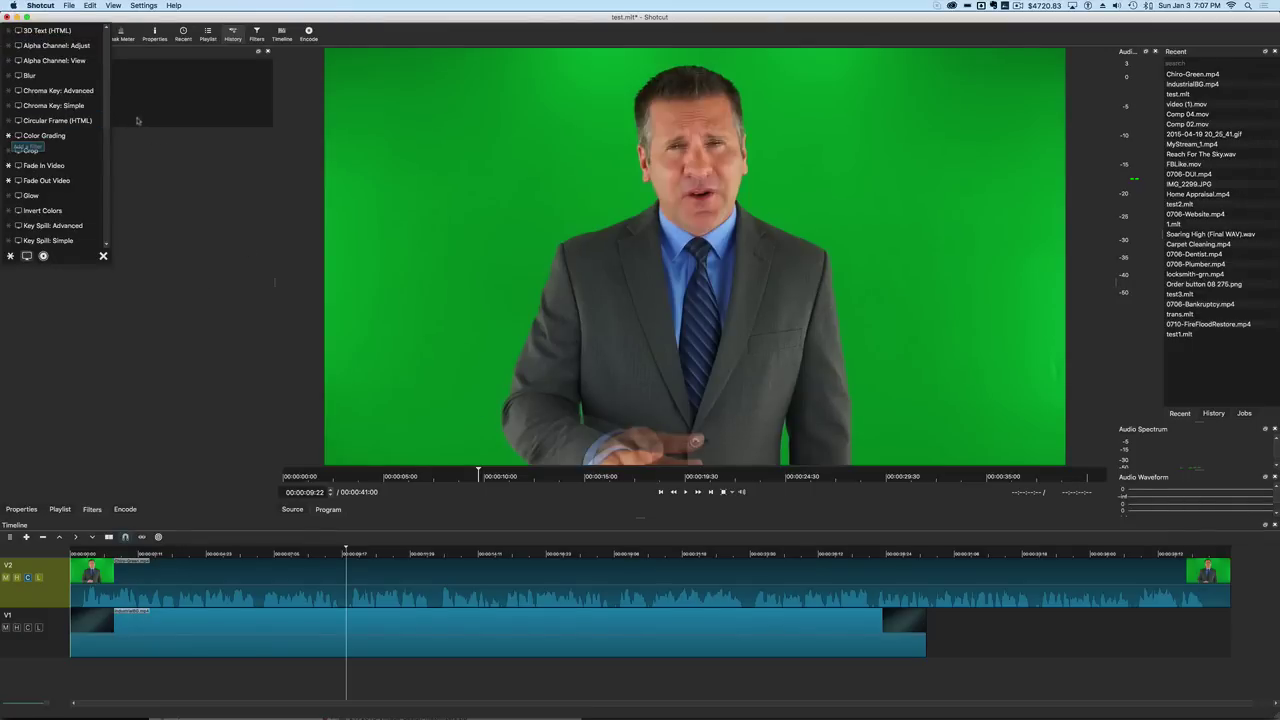
{"action": "left_click", "coordinate": [64, 91]}
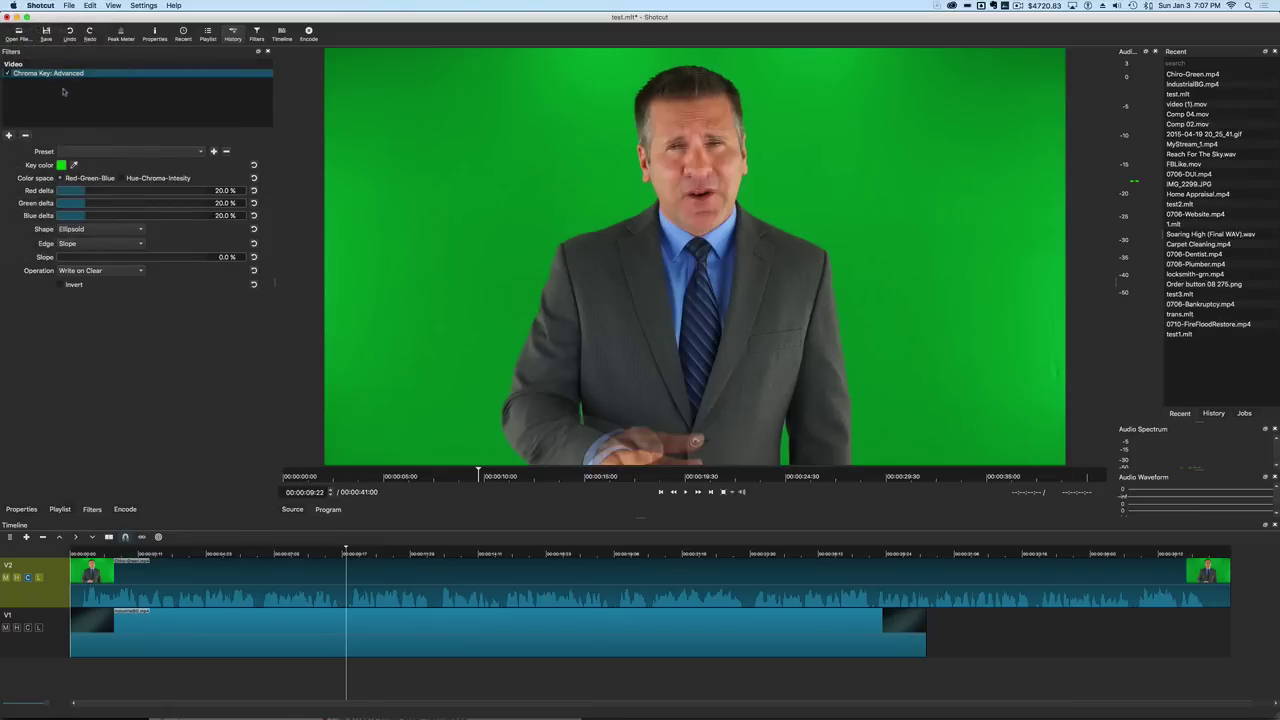
{"action": "left_click", "coordinate": [116, 152]}
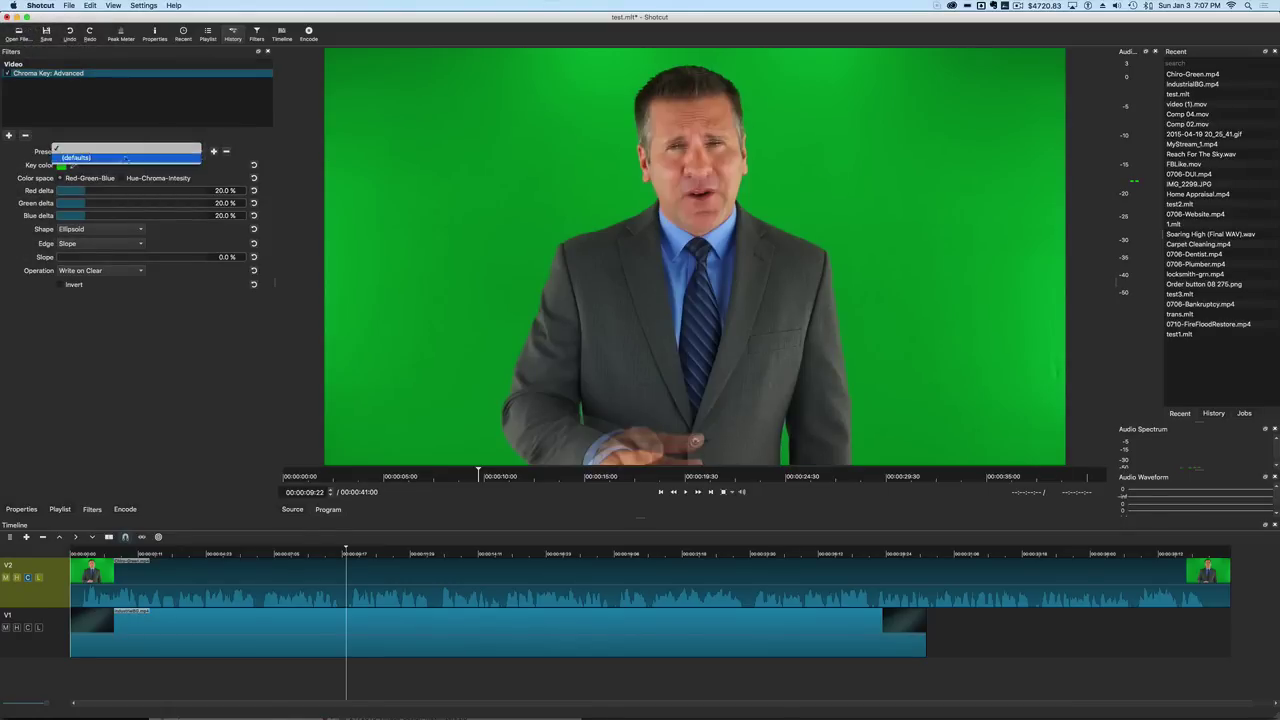
{"action": "left_click", "coordinate": [128, 129]}
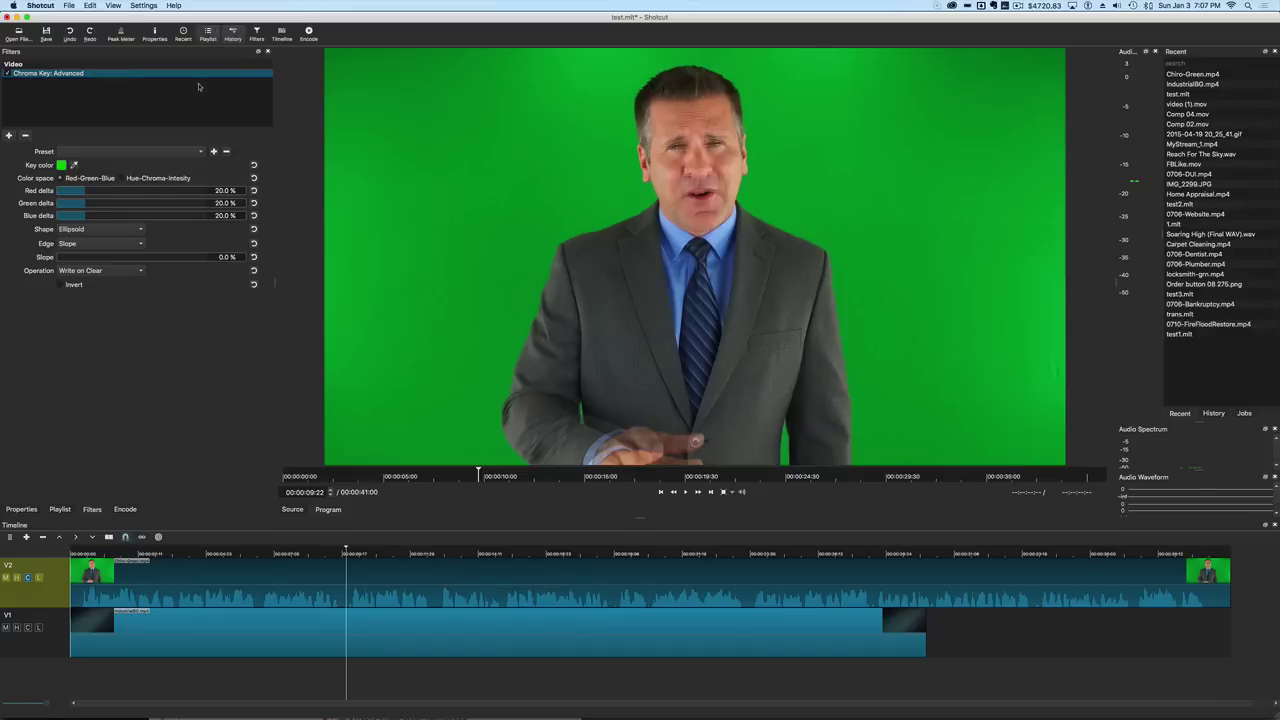
Step: Sample the green backdrop as the key colour with the Key color eyedropper rectangle
{"action": "scroll", "coordinate": [214, 215], "scroll_direction": "up", "scroll_amount": 10}
{"action": "scroll", "coordinate": [214, 215], "scroll_direction": "down", "scroll_amount": 10}
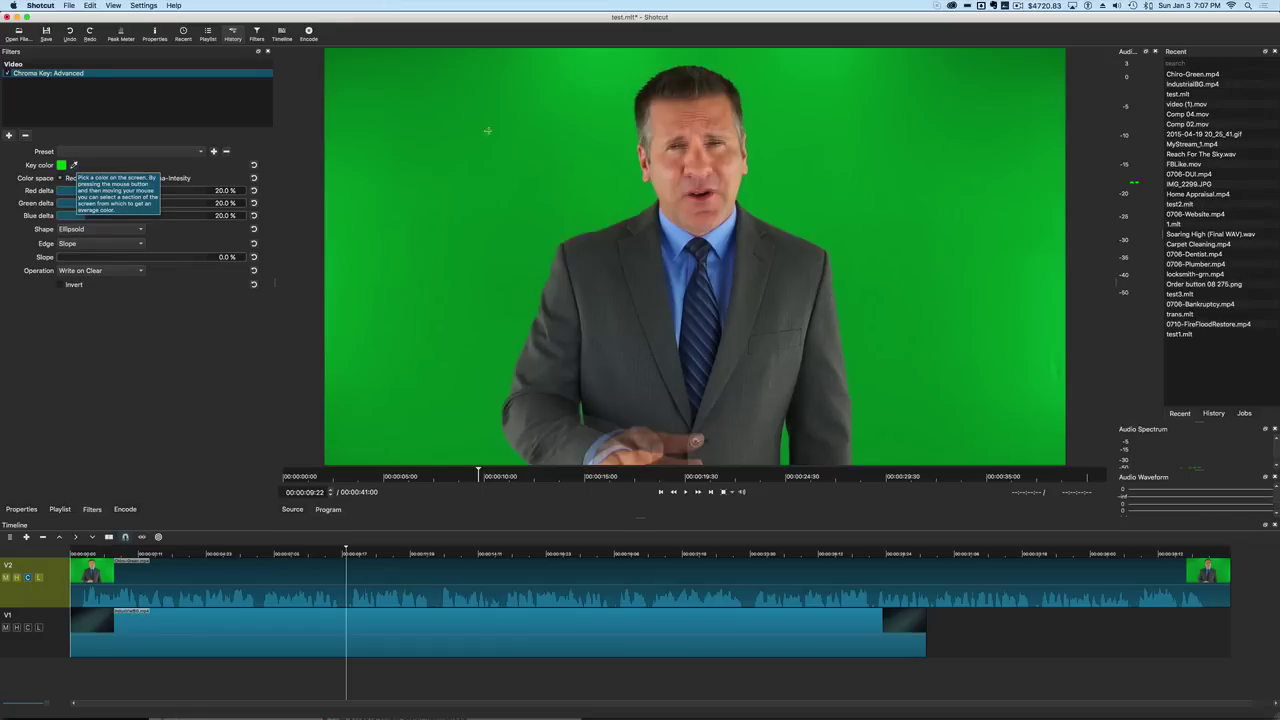
{"action": "left_click_drag", "start_coordinate": [434, 120], "coordinate": [542, 191]}
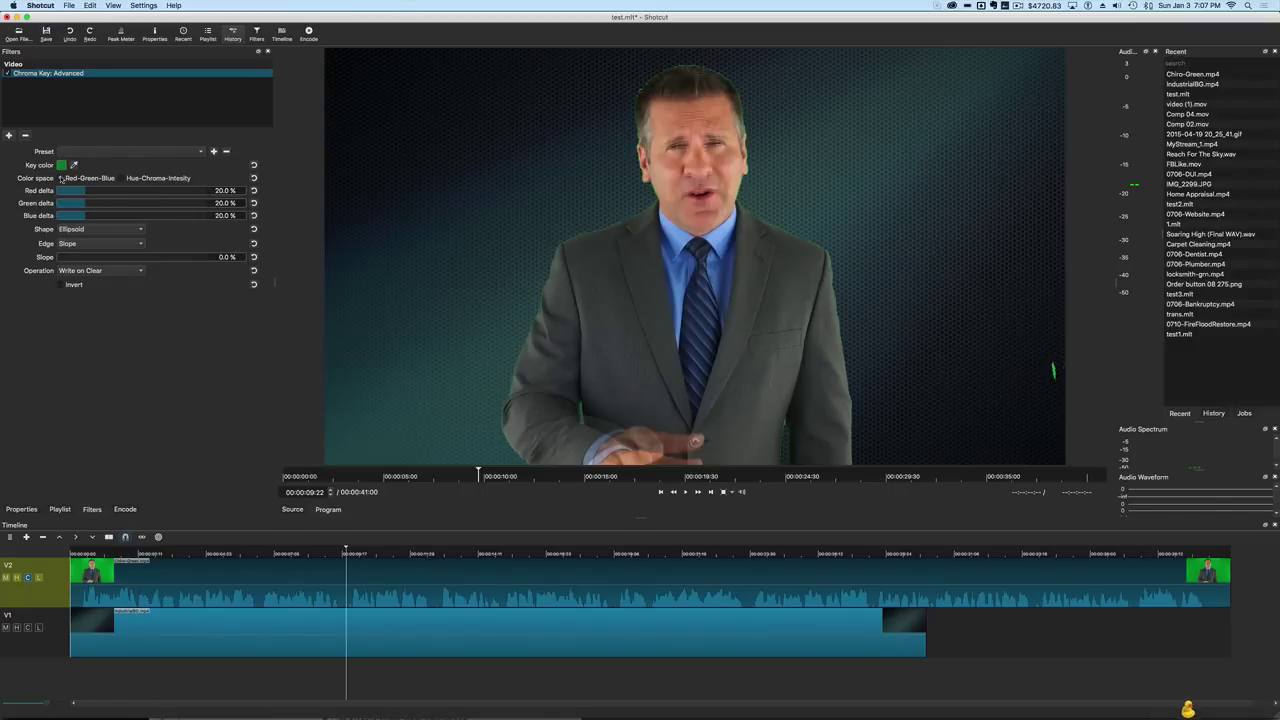
Step: Keep Red-Green-Blue colour space and set deltas to 32.5% red, 22.4% green, 43.6% blue
{"action": "left_click", "coordinate": [120, 178]}
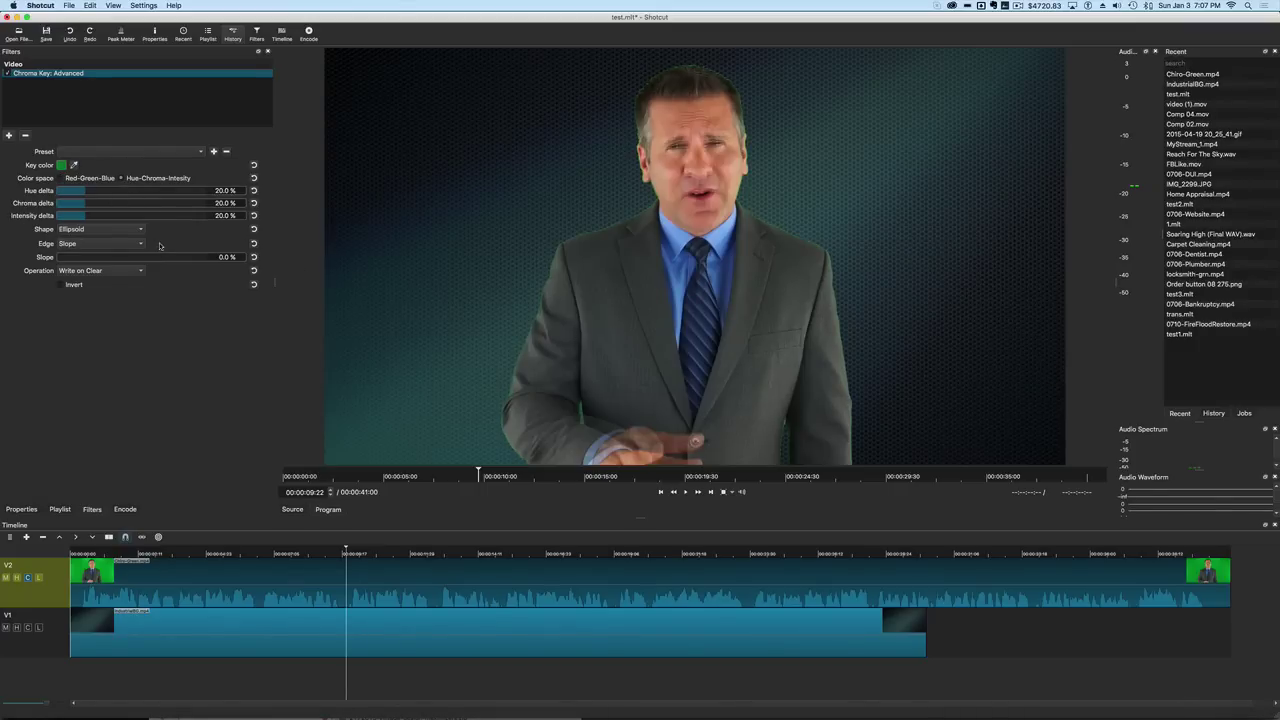
{"action": "left_click", "coordinate": [66, 178]}
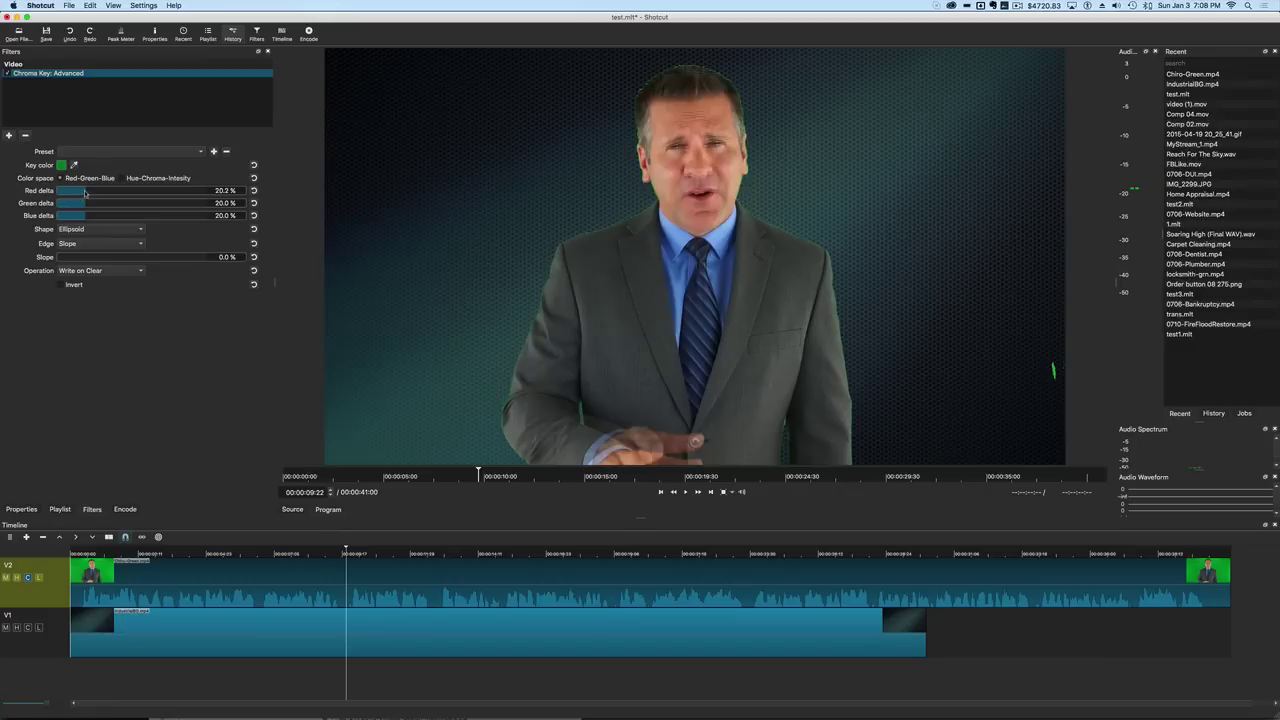
{"action": "left_click_drag", "start_coordinate": [82, 194], "coordinate": [130, 193]}
{"action": "left_click_drag", "start_coordinate": [130, 193], "coordinate": [90, 205]}
{"action": "left_click_drag", "start_coordinate": [85, 217], "coordinate": [212, 216]}
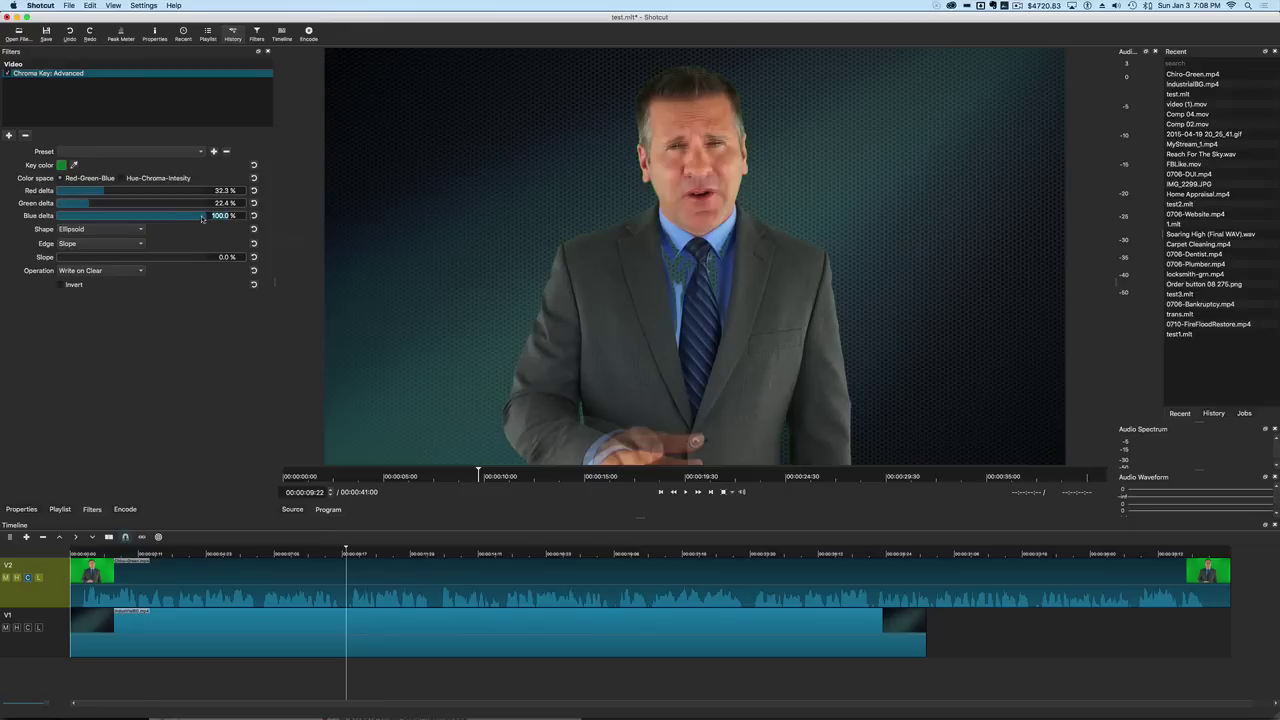
{"action": "left_click_drag", "start_coordinate": [202, 218], "coordinate": [123, 218]}
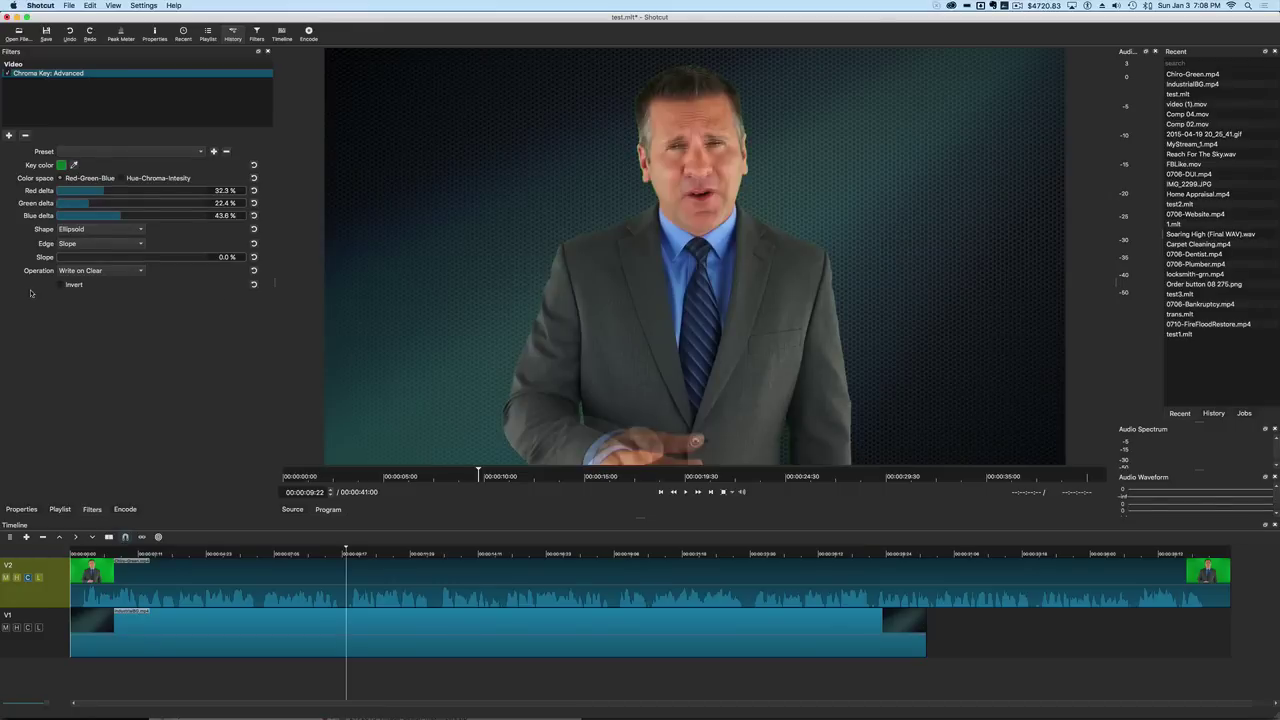
{"action": "left_click", "coordinate": [115, 231]}
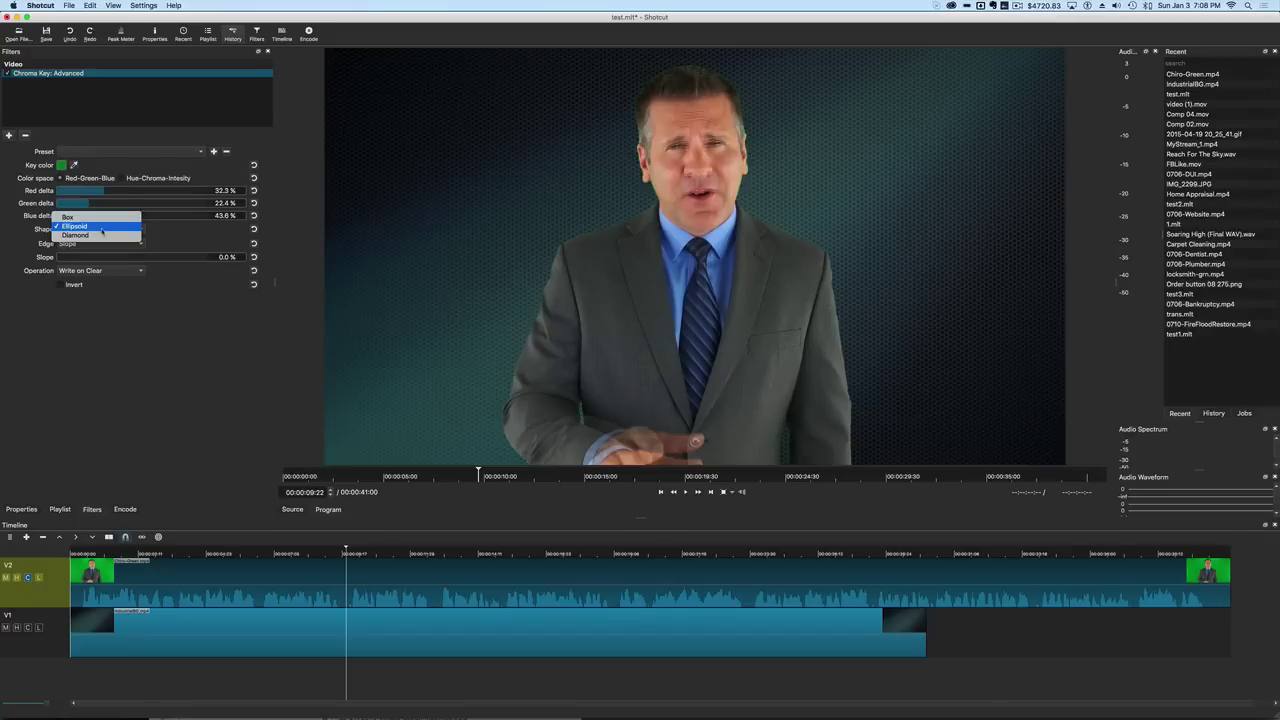
{"action": "left_click", "coordinate": [70, 217]}
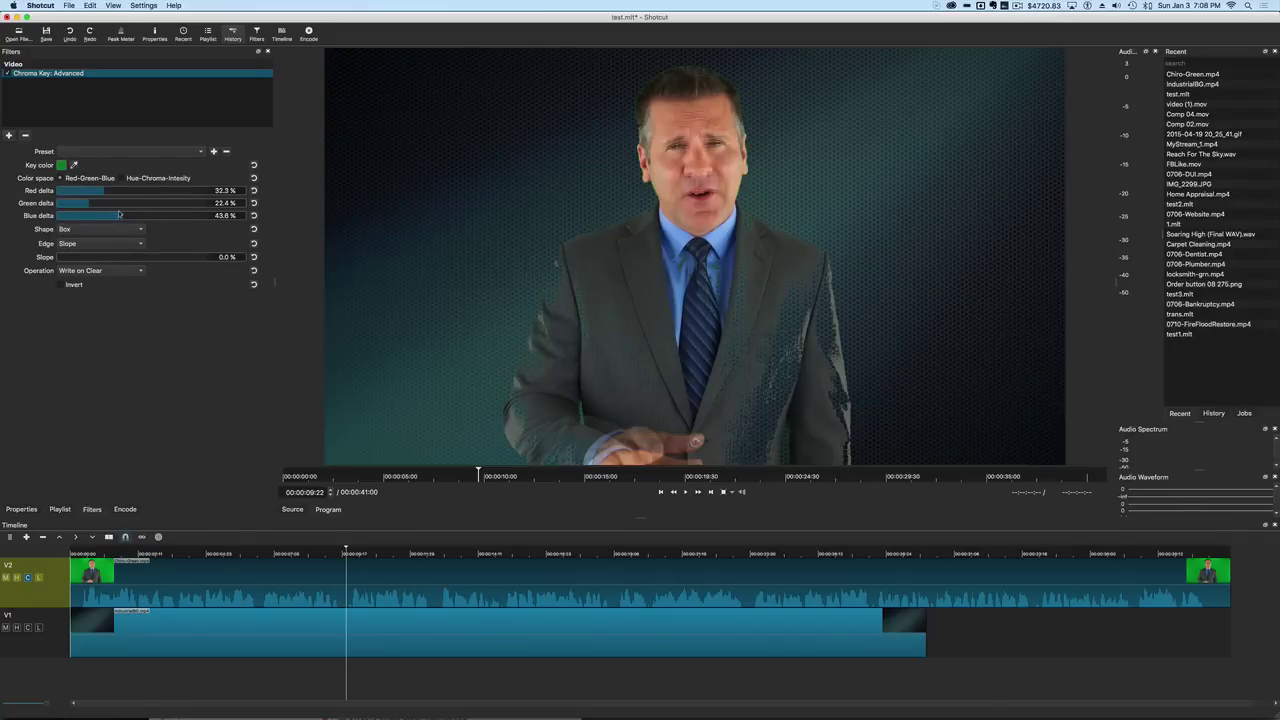
{"action": "left_click", "coordinate": [117, 233]}
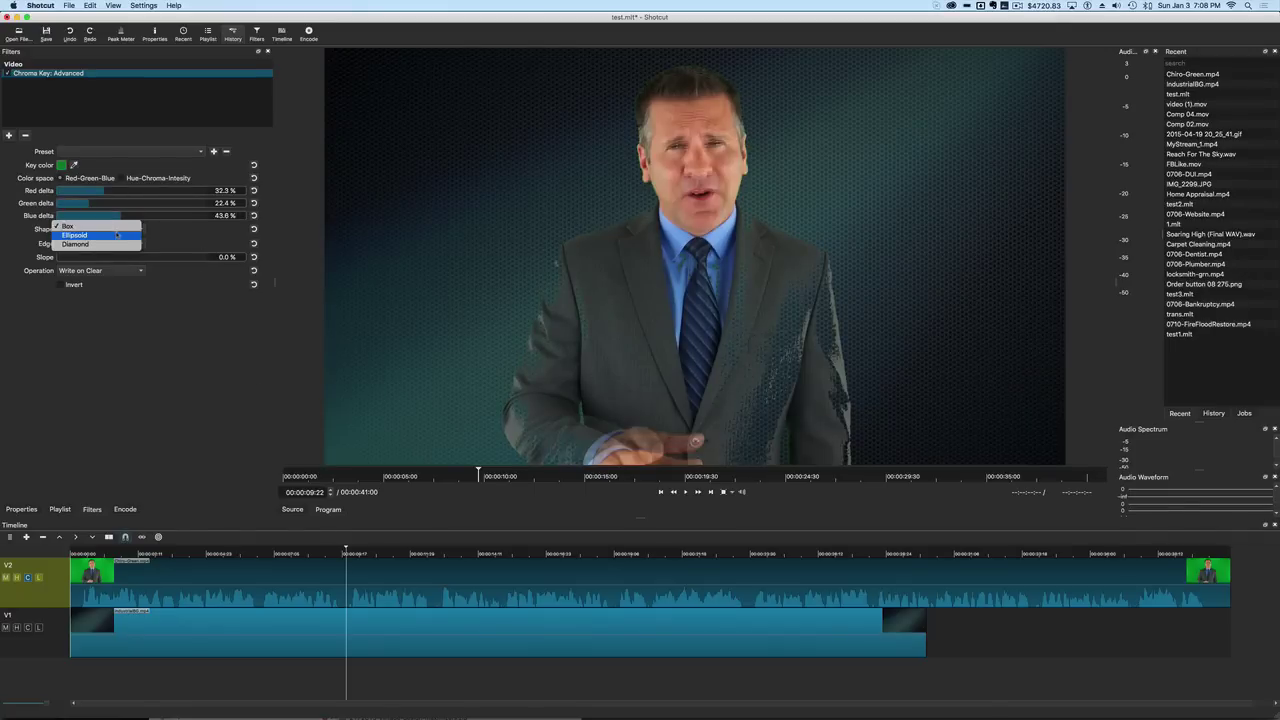
{"action": "left_click", "coordinate": [117, 234]}
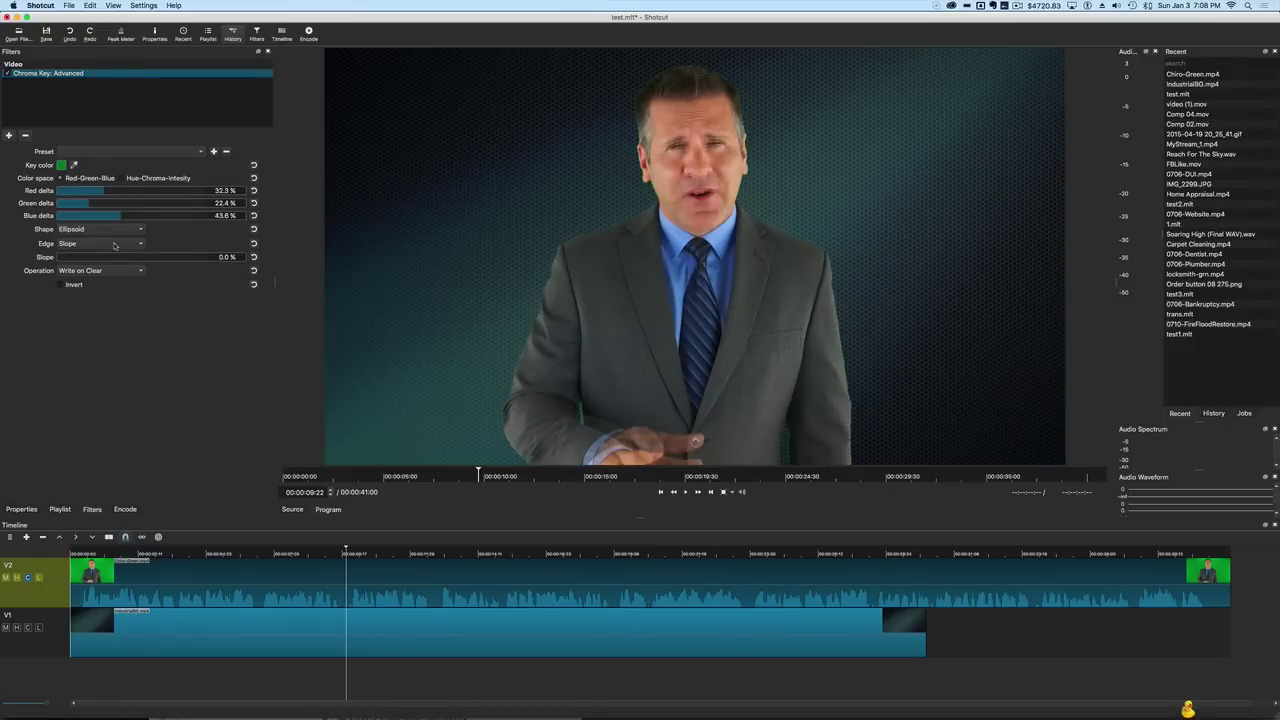
Step: Set the chroma key Edge to Thin with slope at 0.0%, after trying Hard and Slope
{"action": "left_click", "coordinate": [114, 245]}
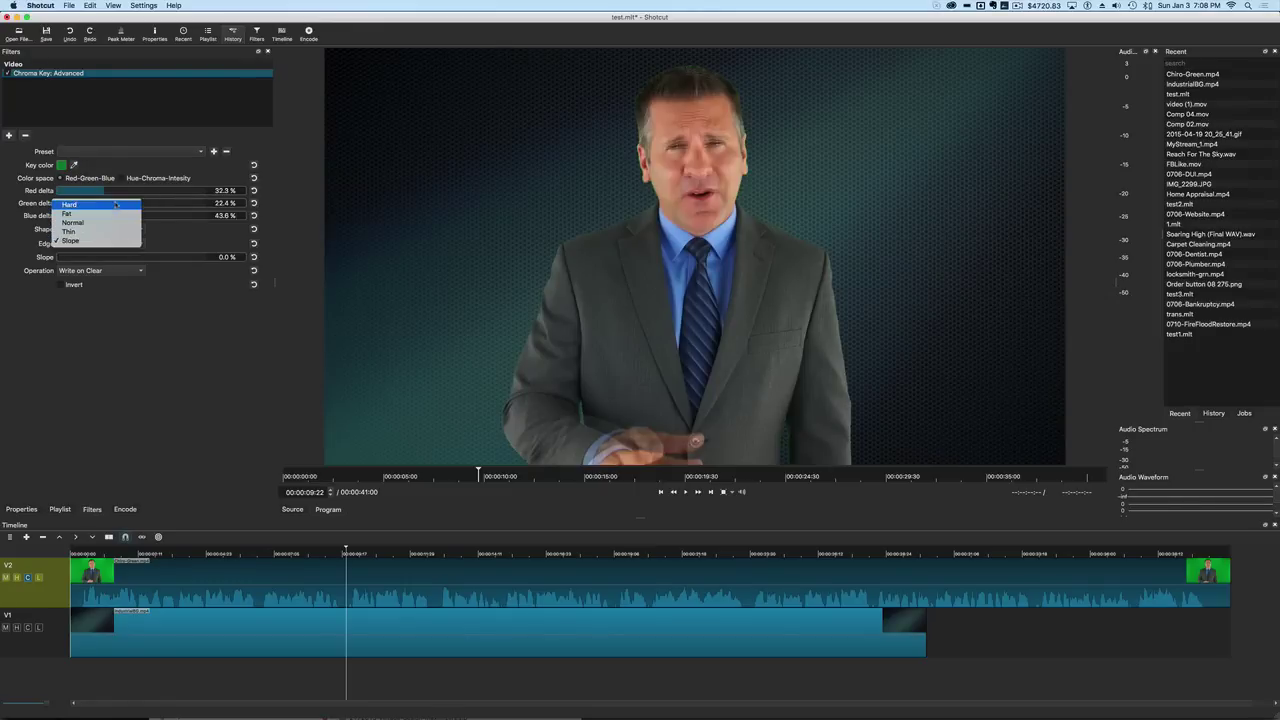
{"action": "left_click", "coordinate": [116, 204]}
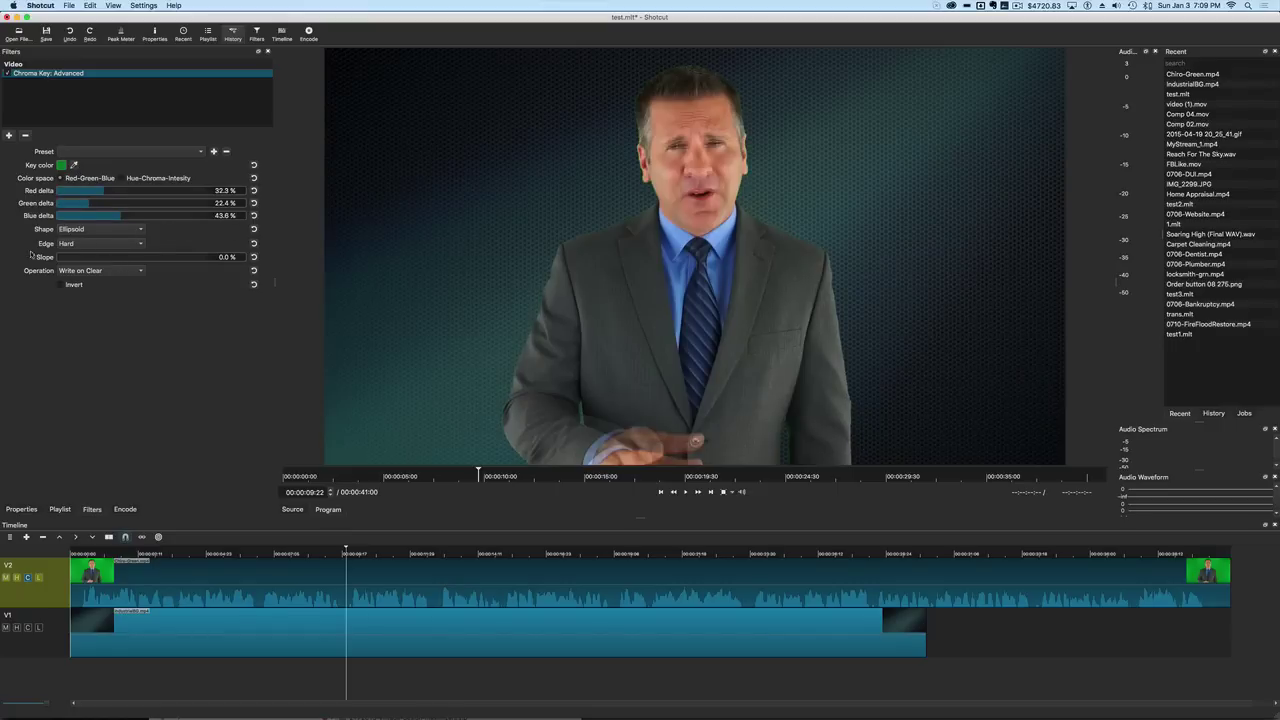
{"action": "left_click", "coordinate": [85, 246]}
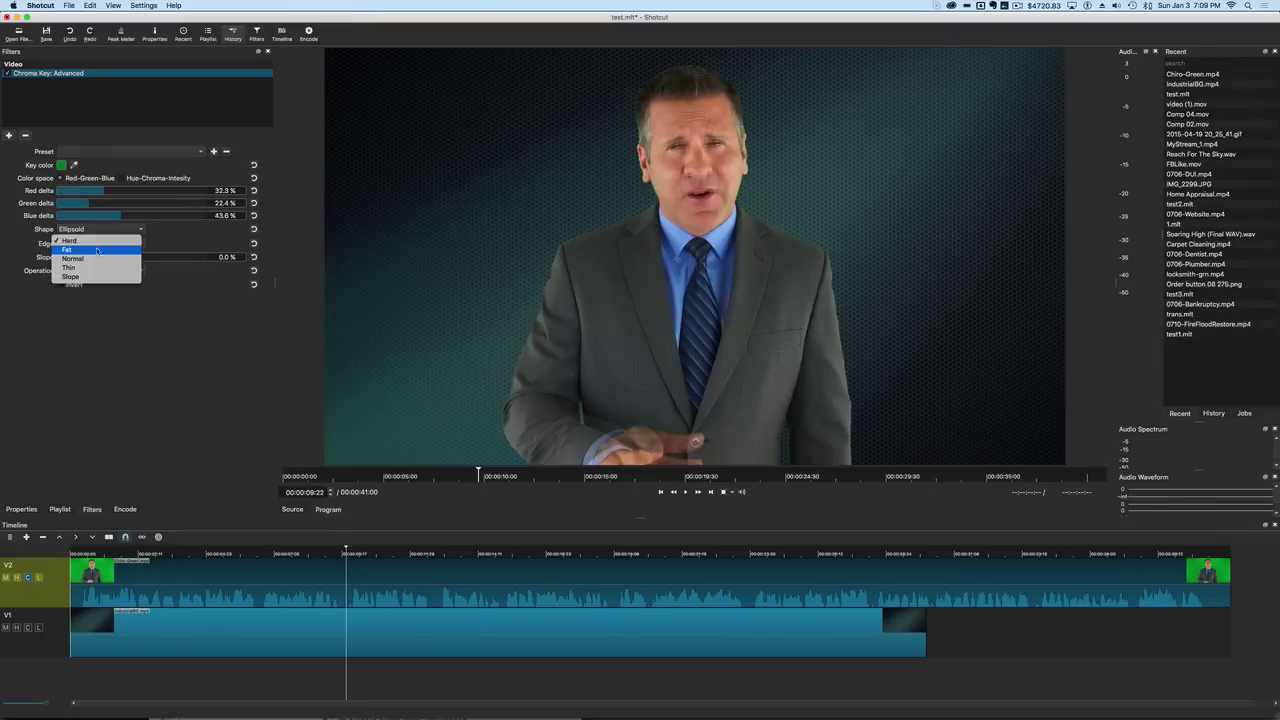
{"action": "left_click", "coordinate": [70, 276]}
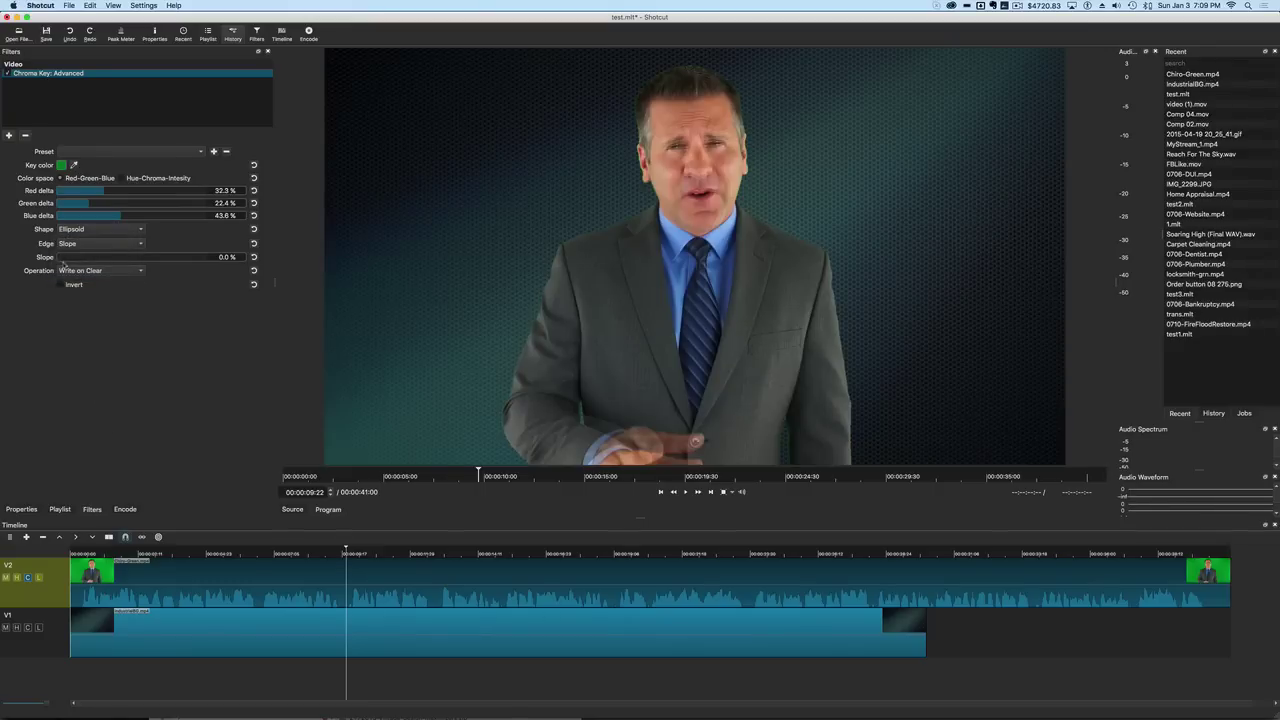
{"action": "left_click_drag", "start_coordinate": [67, 259], "coordinate": [26, 259]}
{"action": "left_click", "coordinate": [67, 243]}
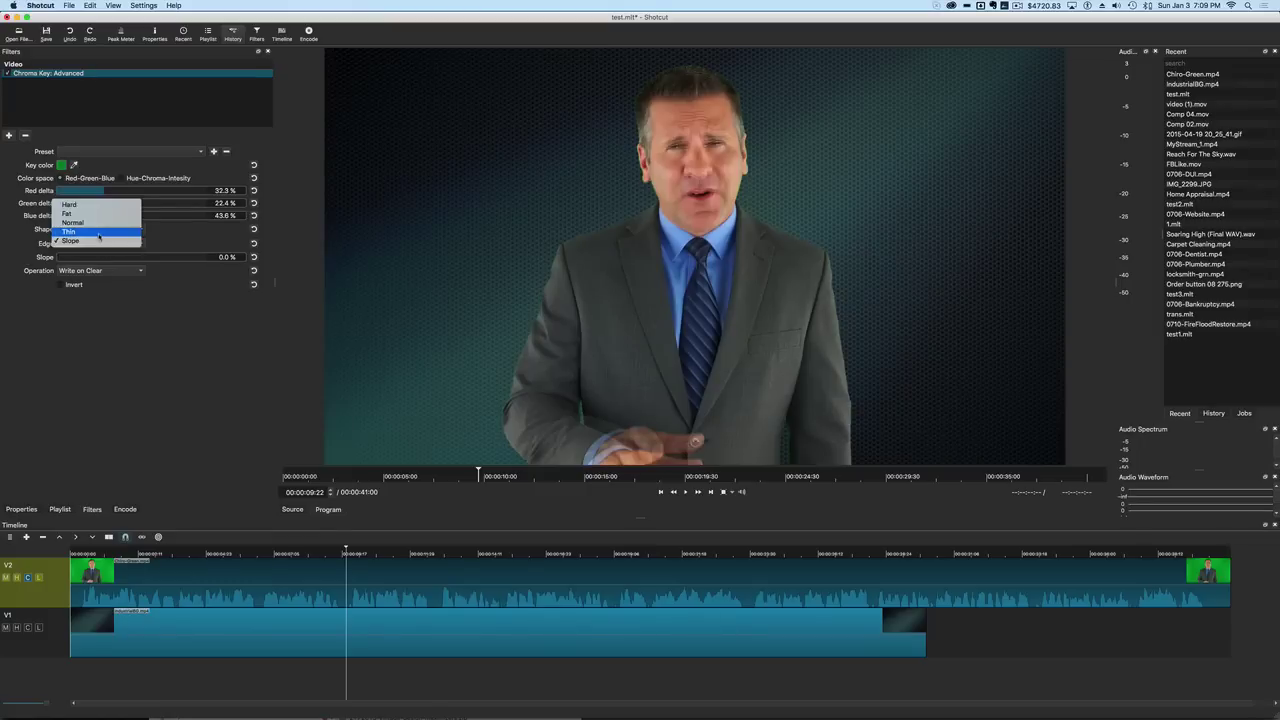
{"action": "left_click", "coordinate": [98, 235]}
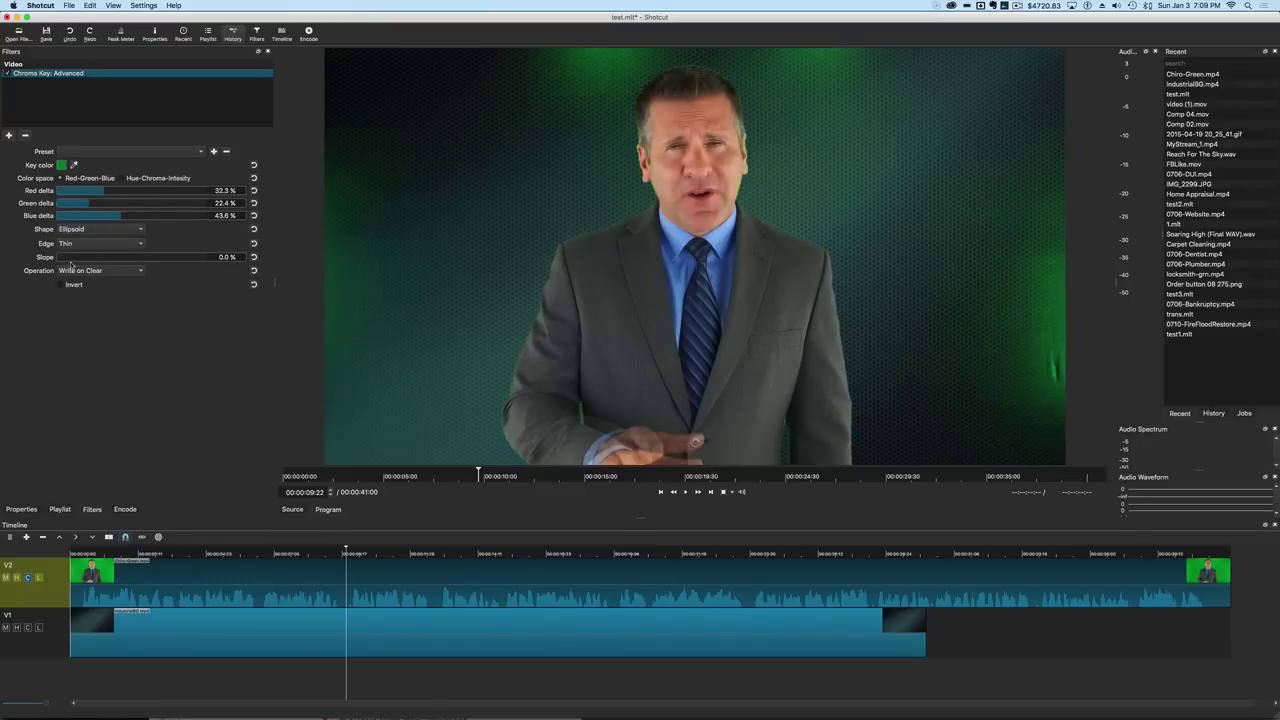
Step: Adjust the key deltas to 66.7% red, 27.4% green and 29.0% blue, keeping the Thin edge
{"action": "left_click_drag", "start_coordinate": [74, 260], "coordinate": [17, 267]}
{"action": "left_click_drag", "start_coordinate": [104, 192], "coordinate": [115, 218]}
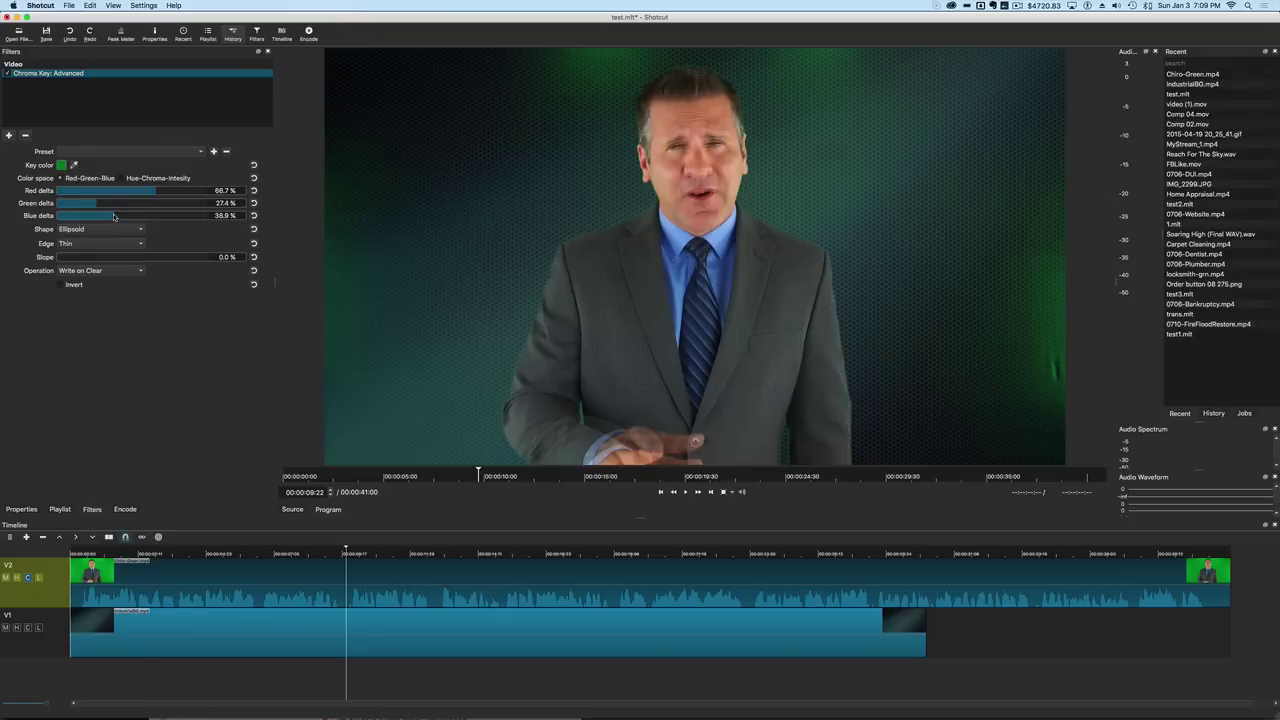
{"action": "left_click_drag", "start_coordinate": [112, 218], "coordinate": [100, 218]}
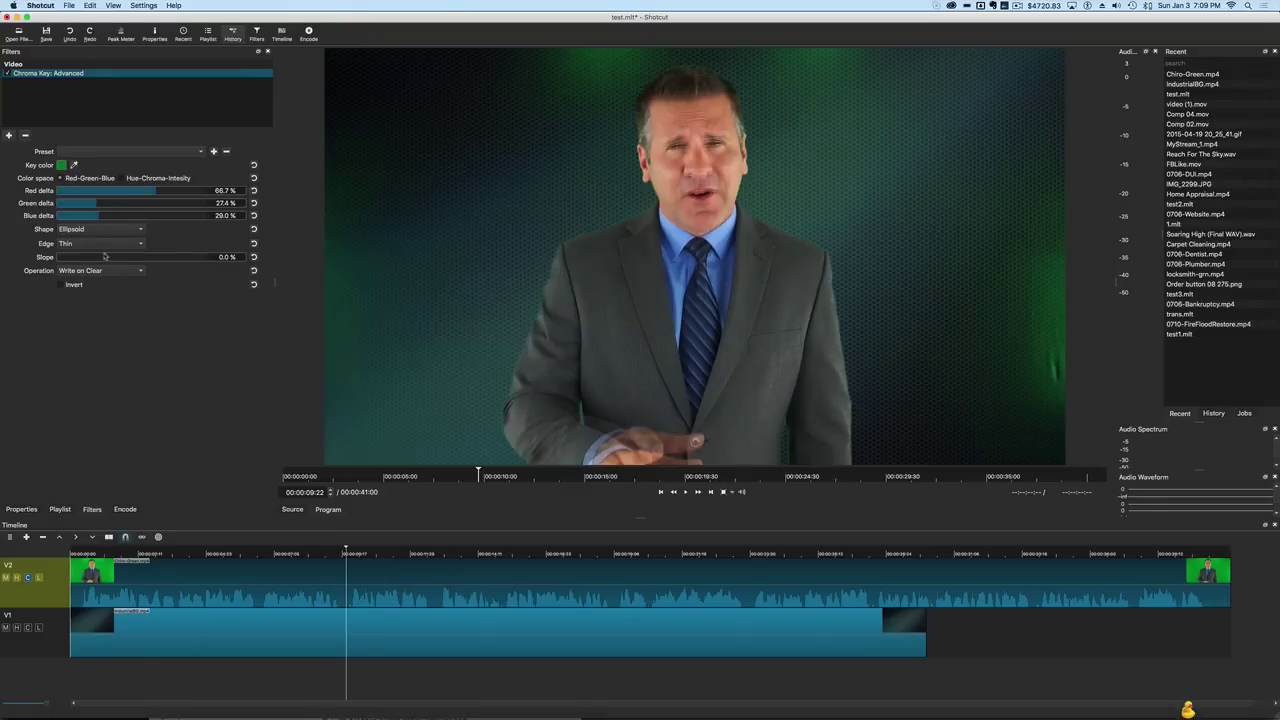
Step: Switch Edge to Normal and set deltas to 30.4% red, 28.7% green, 38.6% blue
{"action": "left_click", "coordinate": [109, 243]}
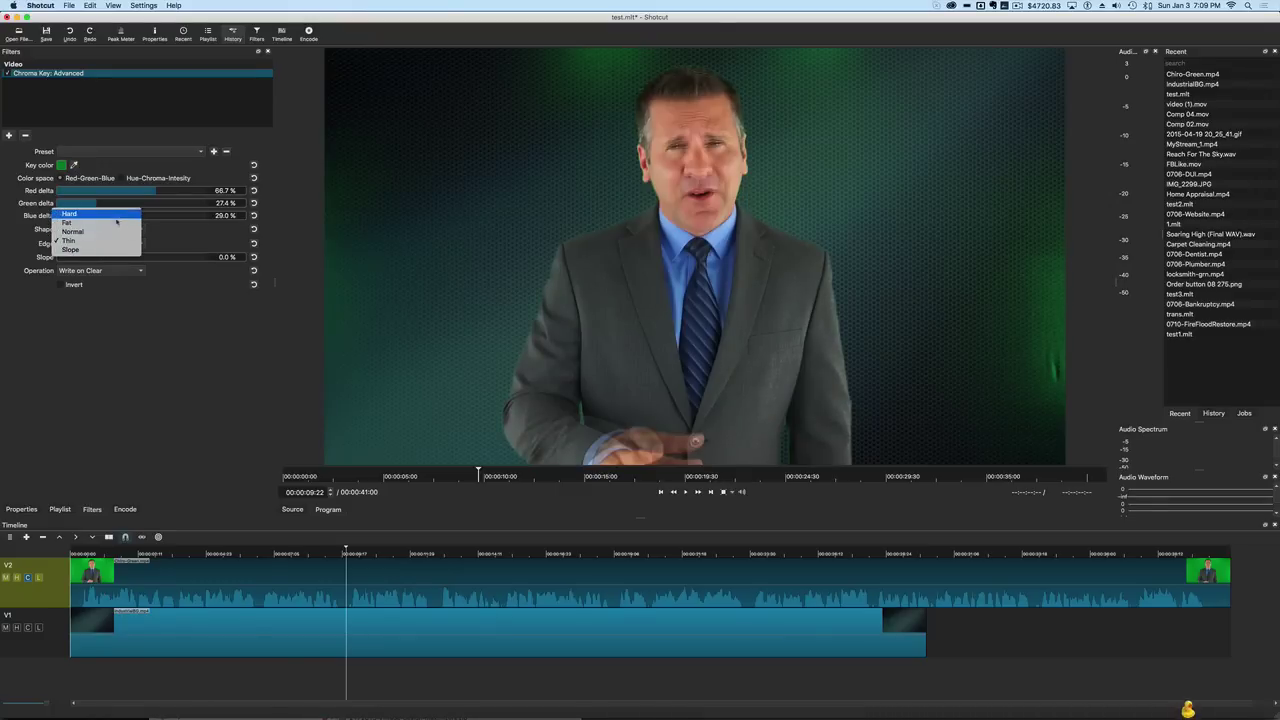
{"action": "left_click", "coordinate": [100, 231]}
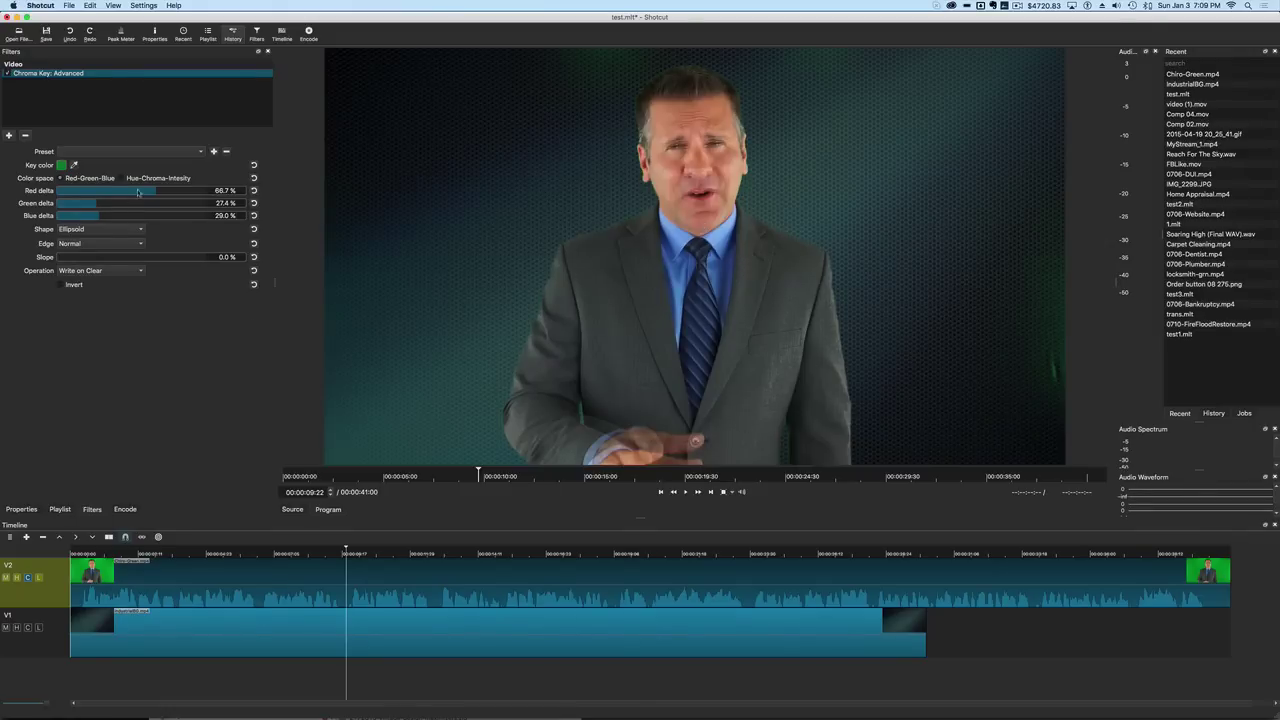
{"action": "left_click_drag", "start_coordinate": [140, 192], "coordinate": [99, 192]}
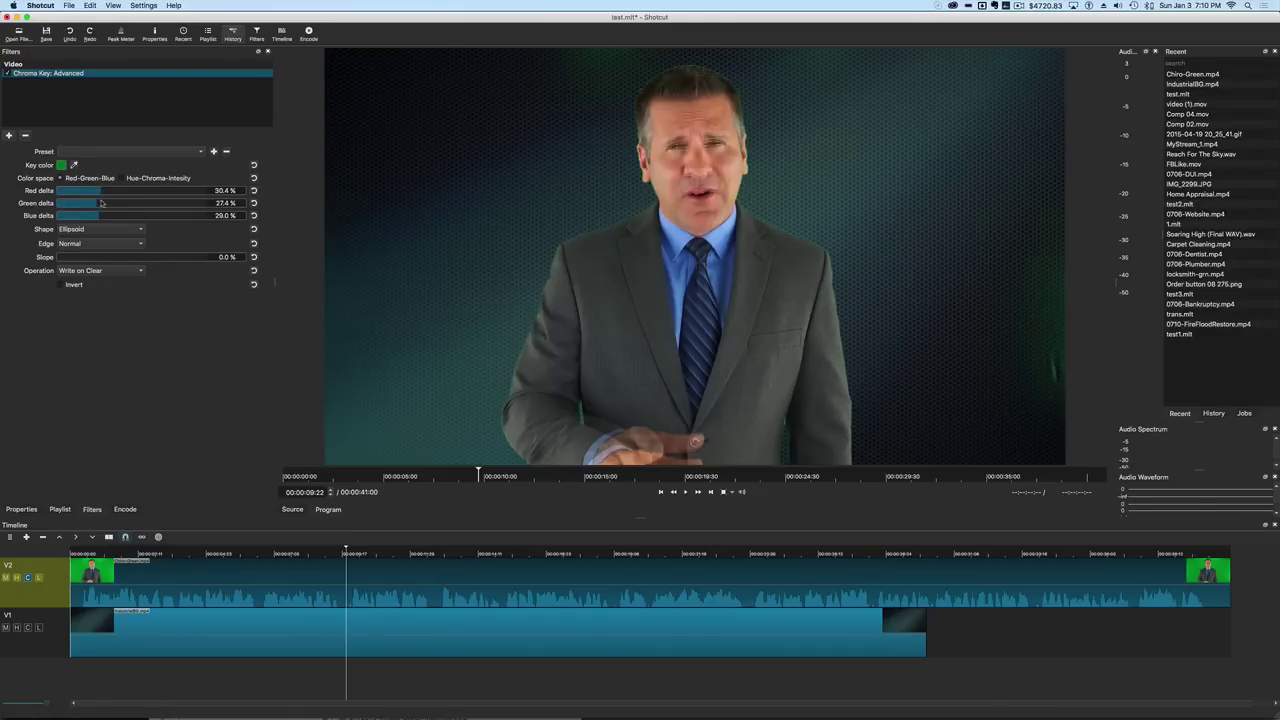
{"action": "mouse_move", "coordinate": [96, 205]}
{"action": "left_mouse_down"}
{"action": "mouse_move", "coordinate": [192, 216]}
{"action": "mouse_move", "coordinate": [115, 218]}
{"action": "left_mouse_up"}
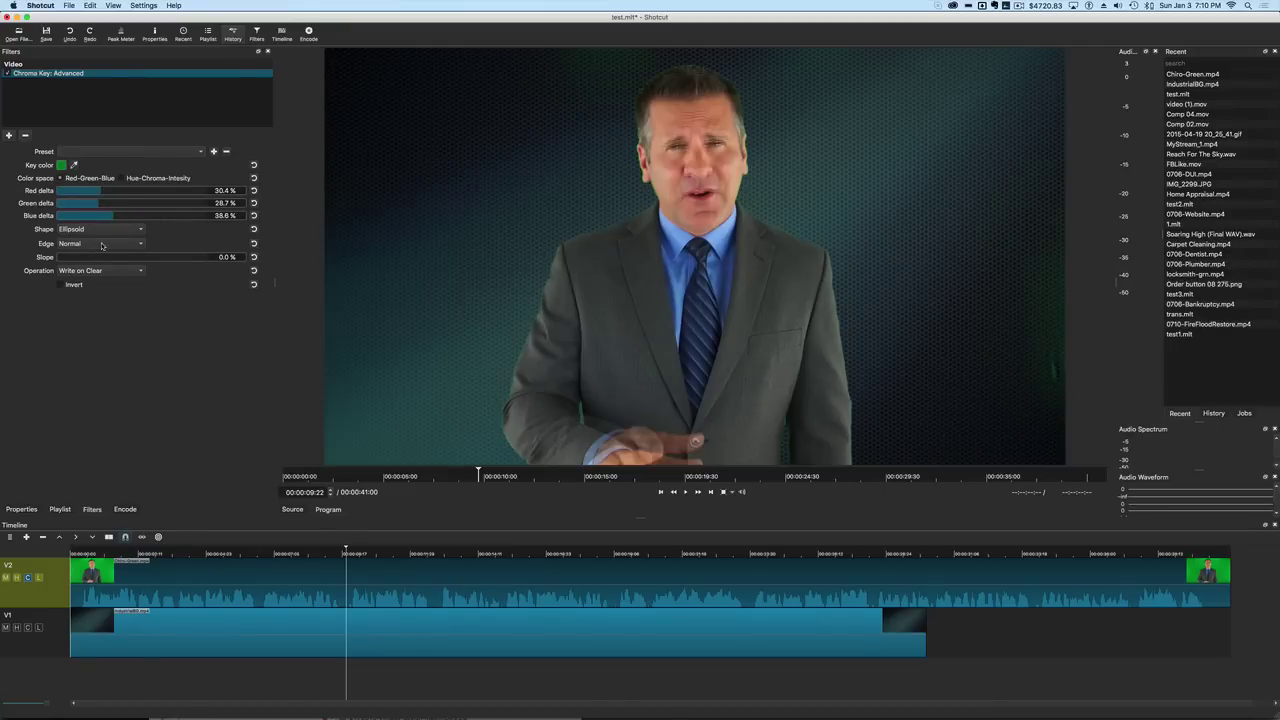